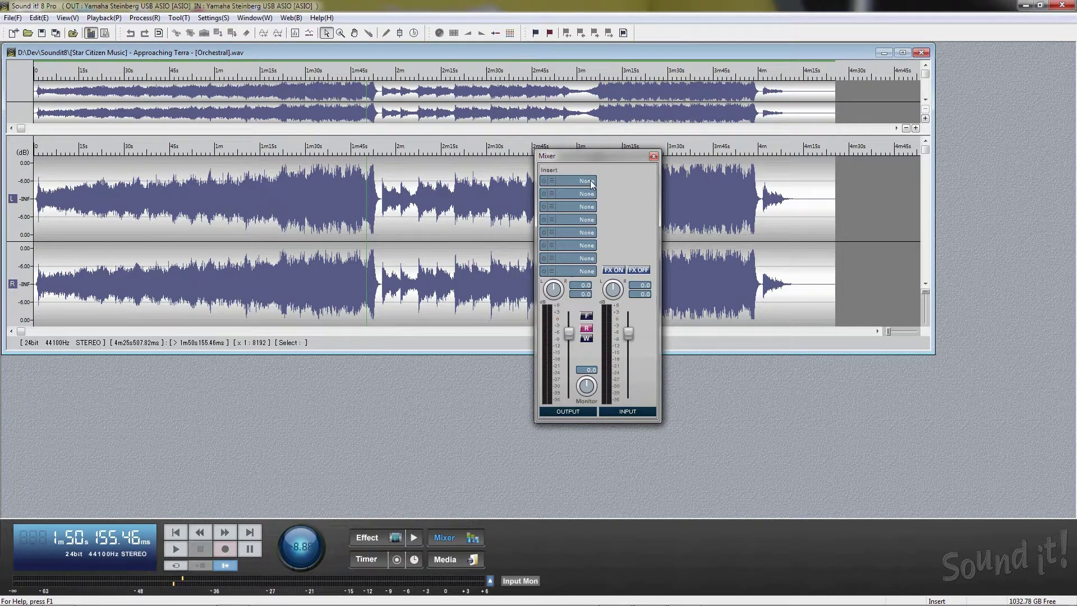
- Insert the INTERNET Co.,Ltd. LinEQ effect in the mixer's first output insert slot
click(592, 184)
click(564, 272)
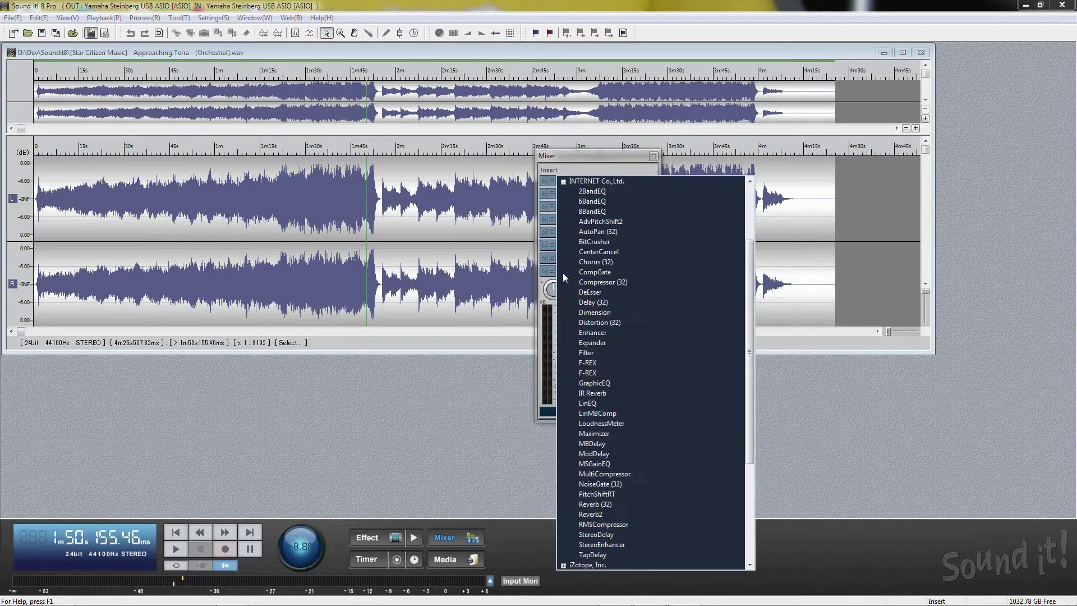
click(598, 402)
- Insert the INTERNET Co.,Ltd. Reverb2 effect in the second insert slot and move its window clear of the mixer
click(587, 193)
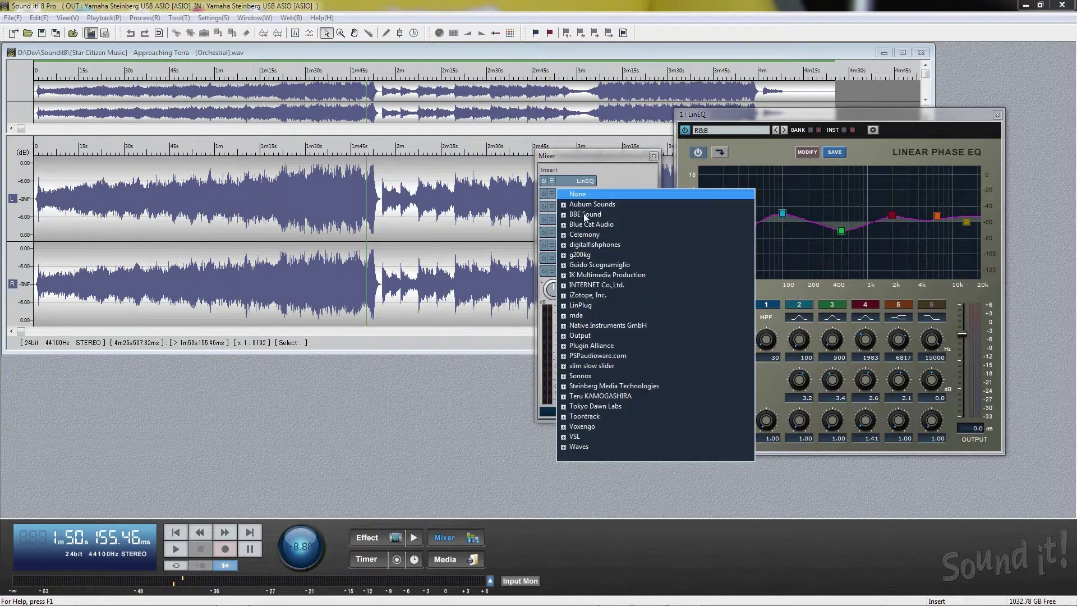
click(563, 274)
click(563, 193)
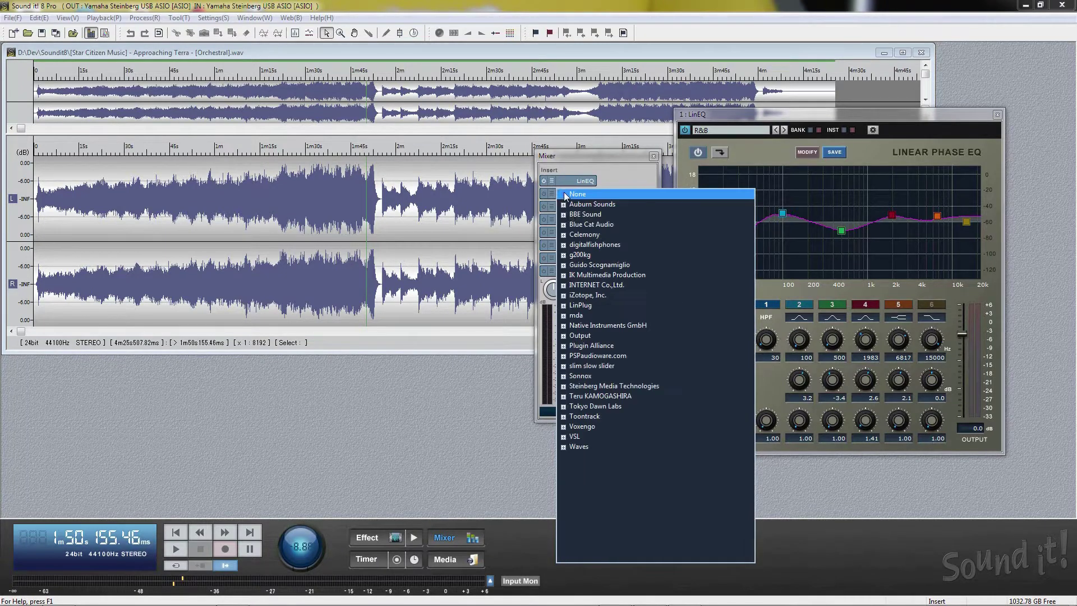
click(563, 284)
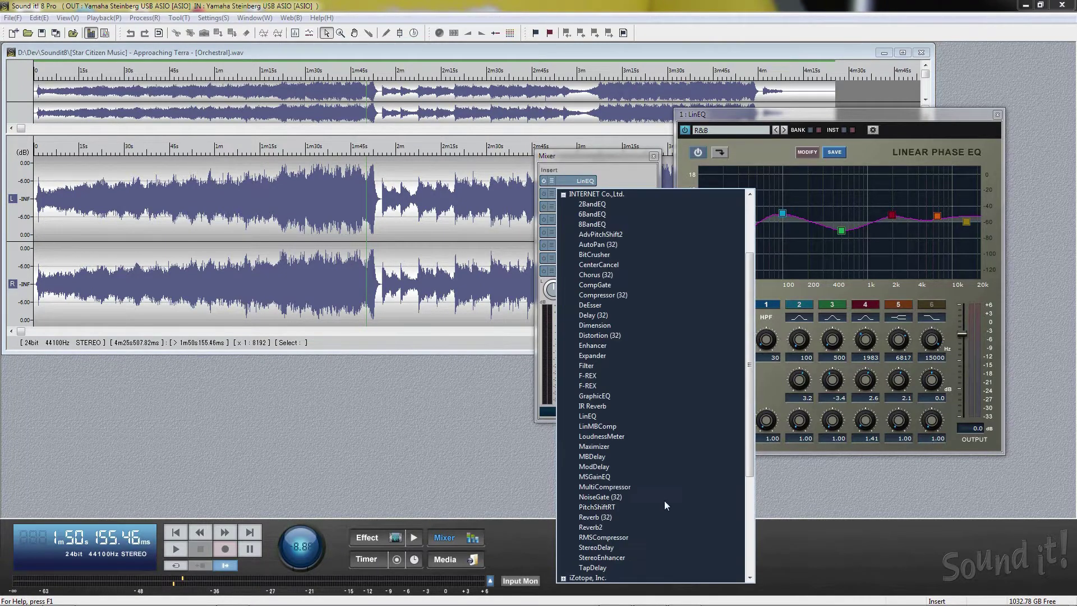
click(601, 528)
drag(589, 125, 413, 123)
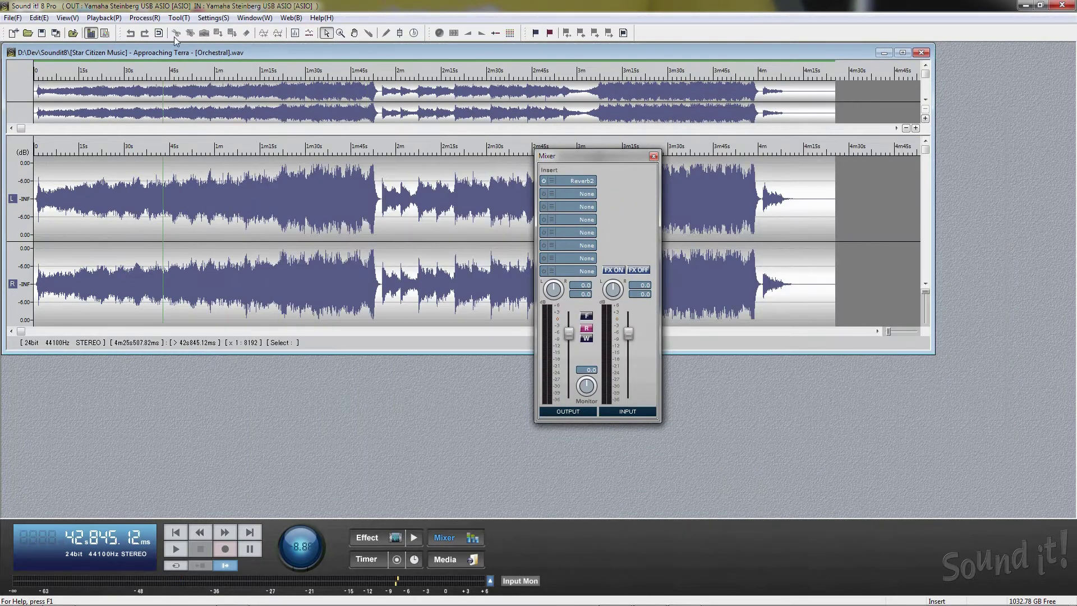
click(144, 18)
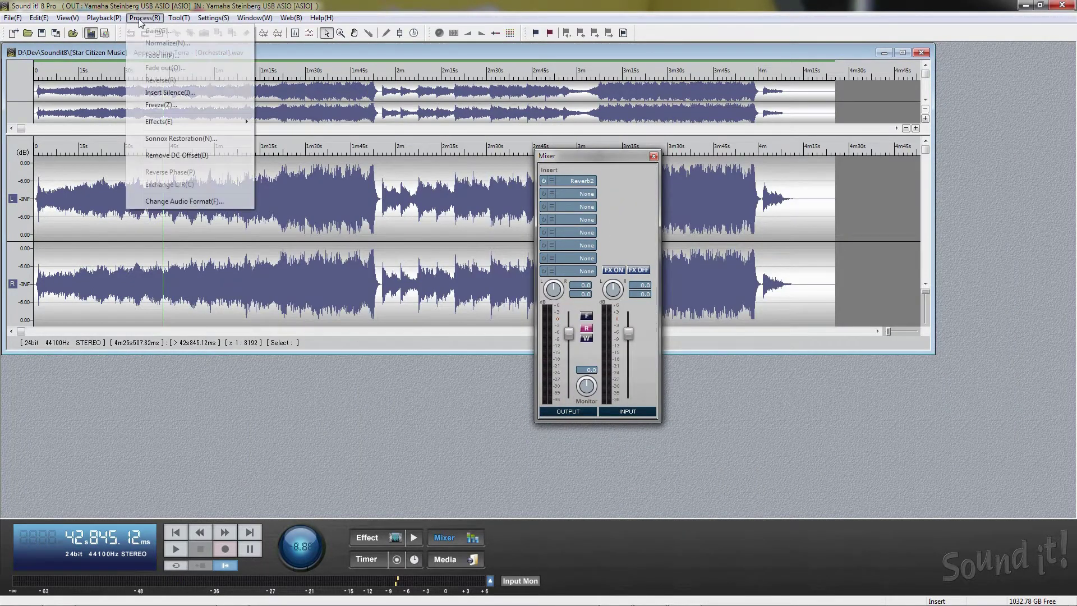
mouse_move(196, 126)
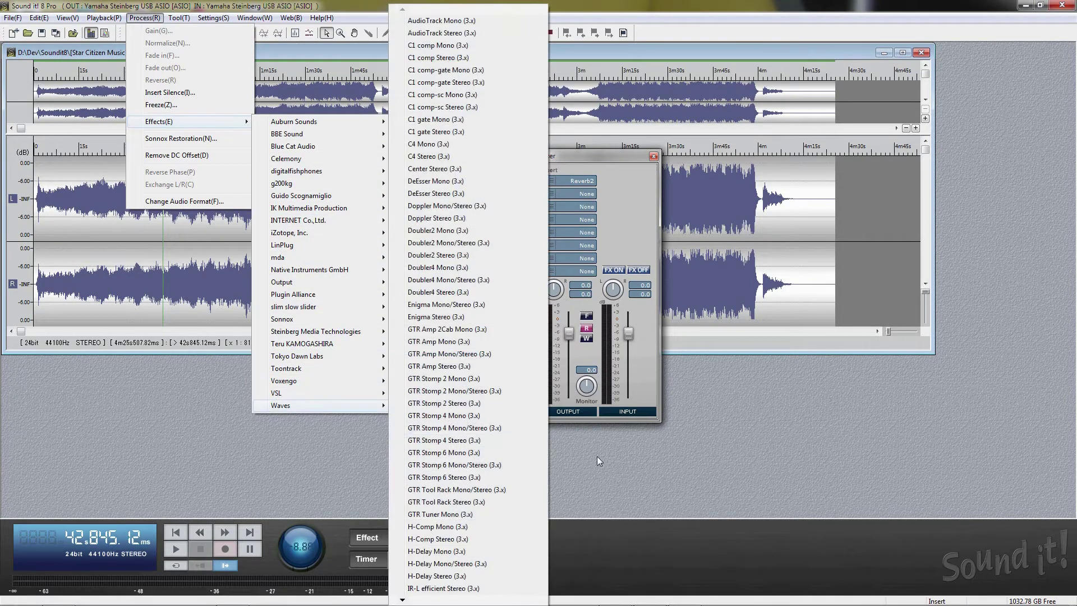
click(612, 464)
- Open the MSGainEQ effect for the audio file, start its preview and load the Wide Stereo preset
click(362, 535)
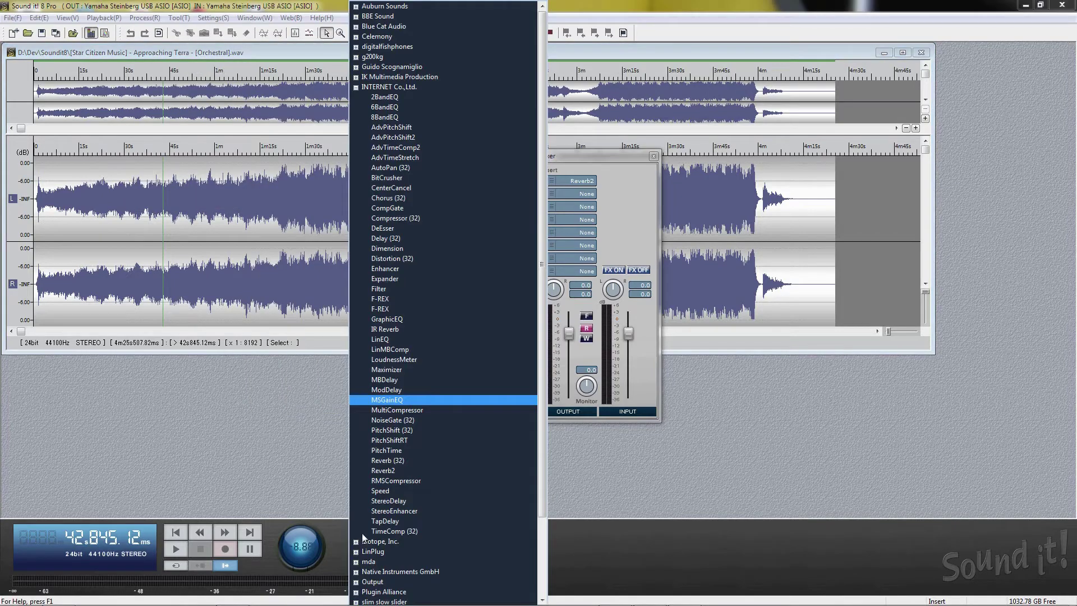
click(407, 400)
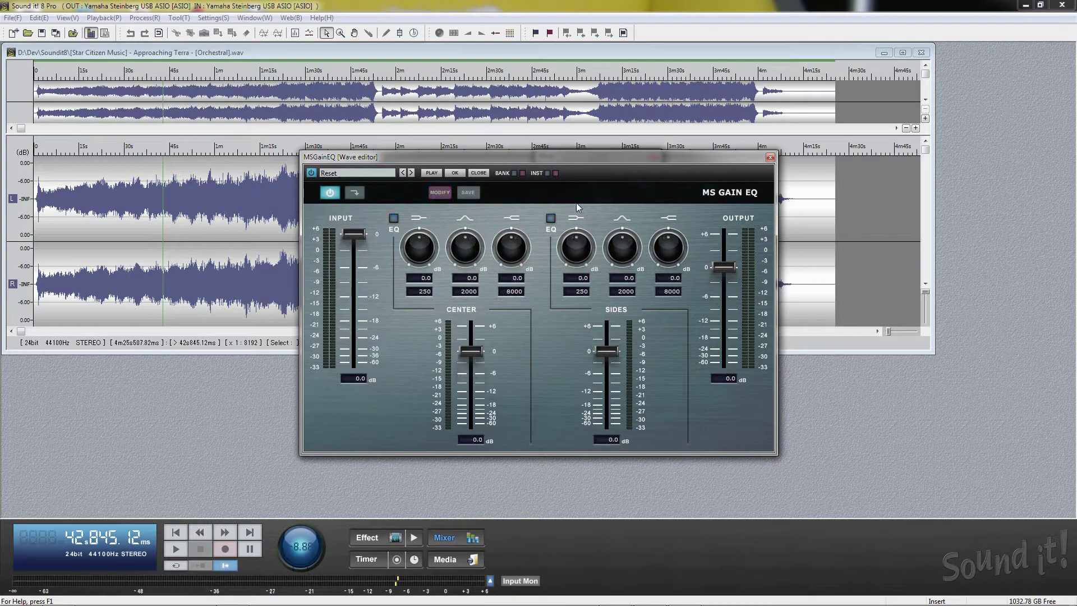
click(434, 173)
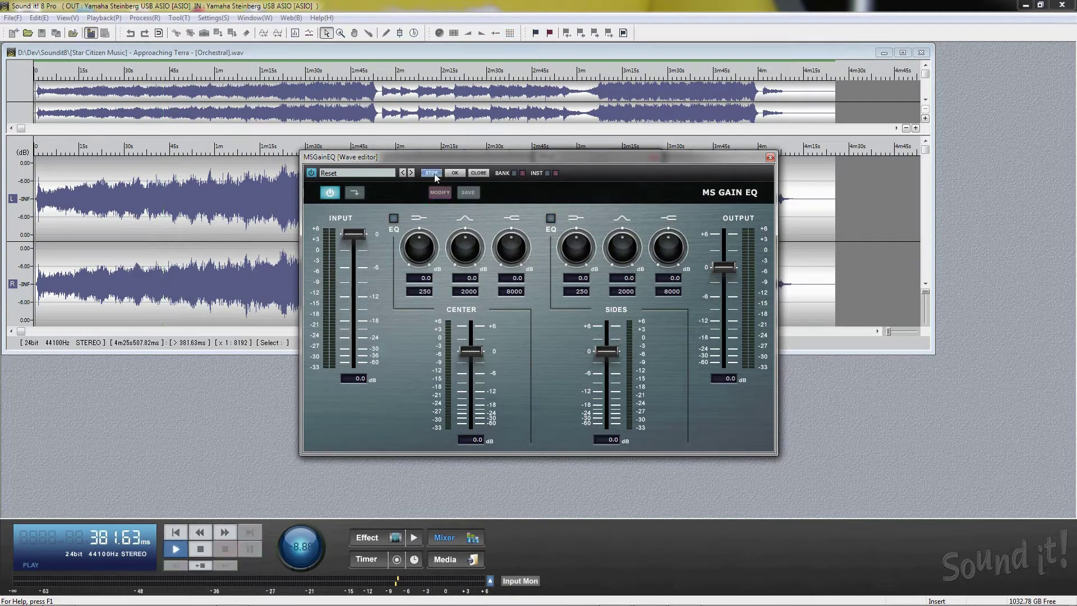
click(376, 173)
click(357, 189)
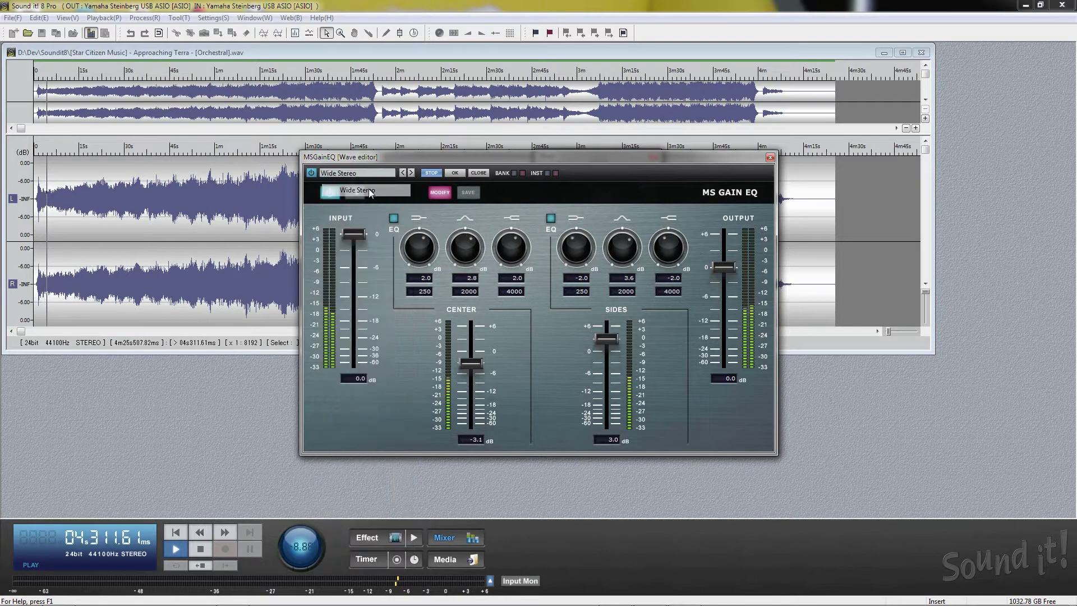
- Set the sides' 2000 Hz EQ gain to 4.8 dB, stop the preview and apply MSGainEQ to the file
drag(621, 242, 633, 247)
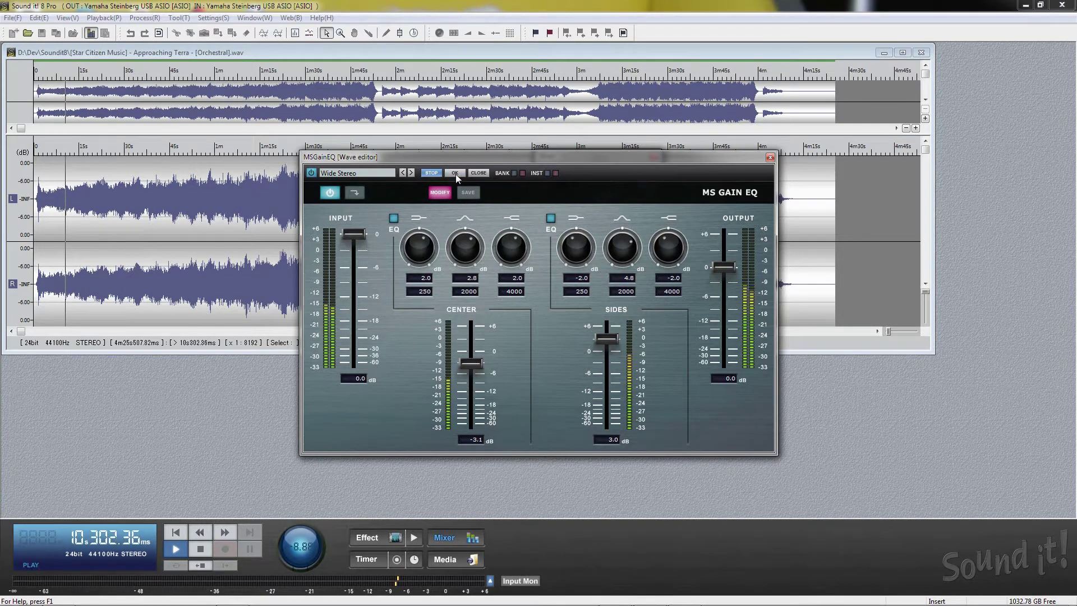
click(432, 174)
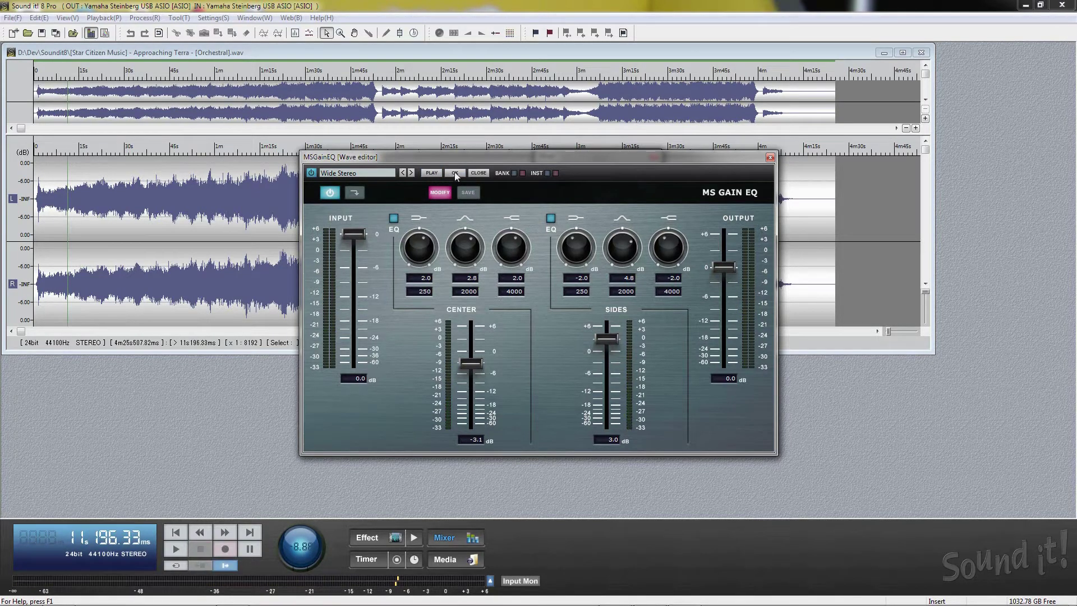
click(454, 174)
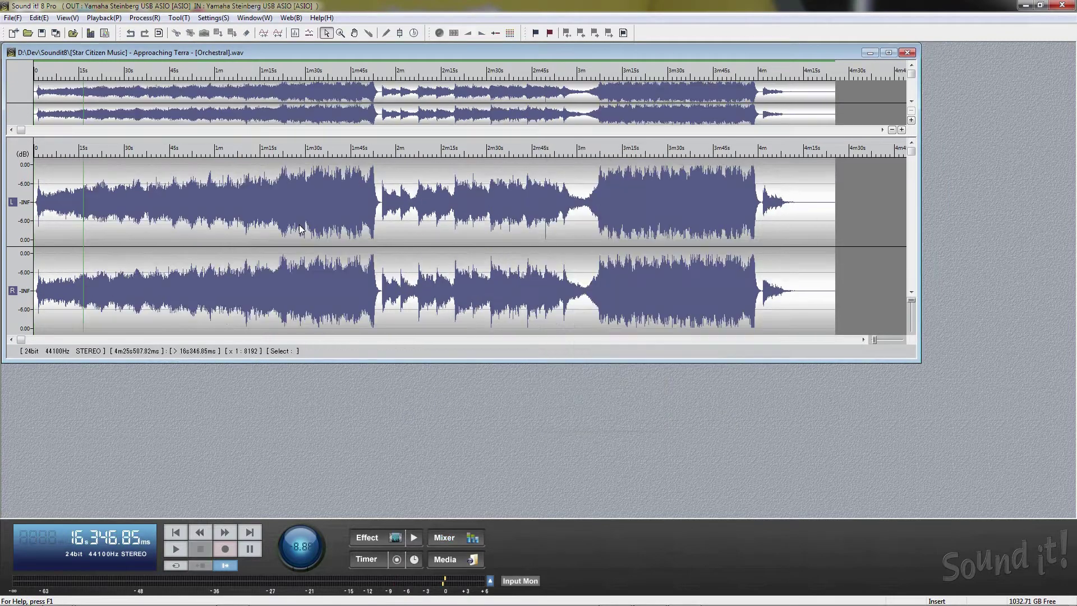
- Select about the first 9.7 seconds of the waveform and open the AdvTimeStretch effect for it
drag(62, 217, 33, 218)
click(375, 537)
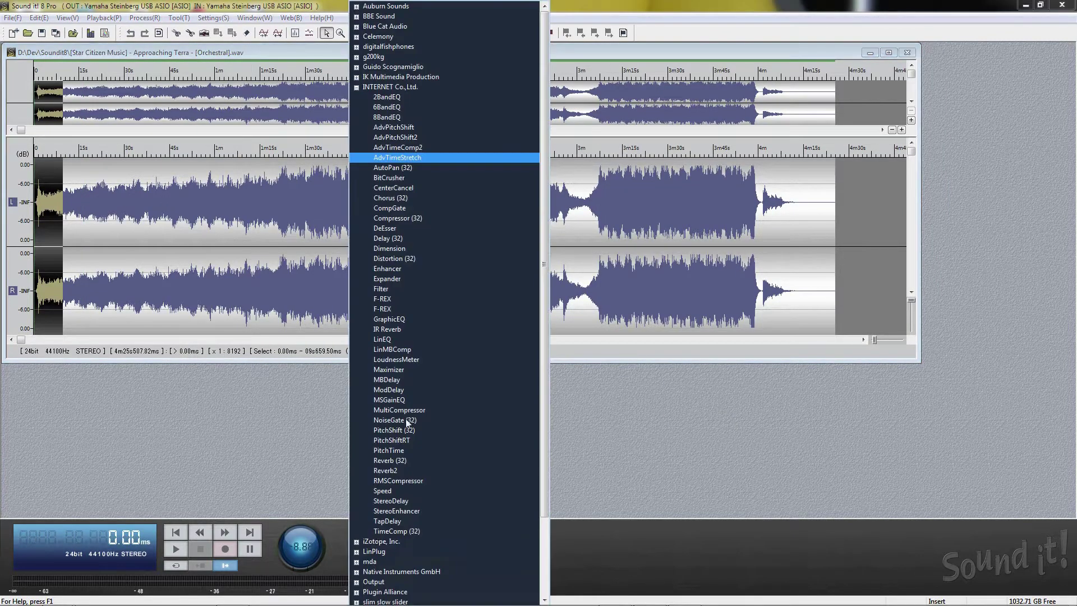
click(397, 158)
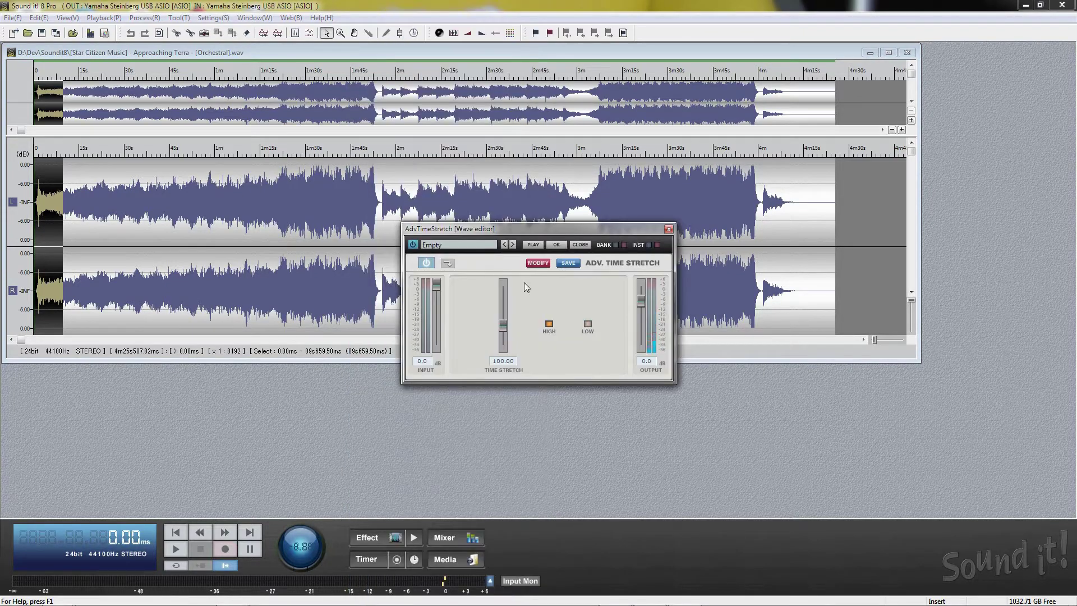
- Set the time stretch to 150 while previewing, stop the preview and apply the effect to the selection
click(530, 245)
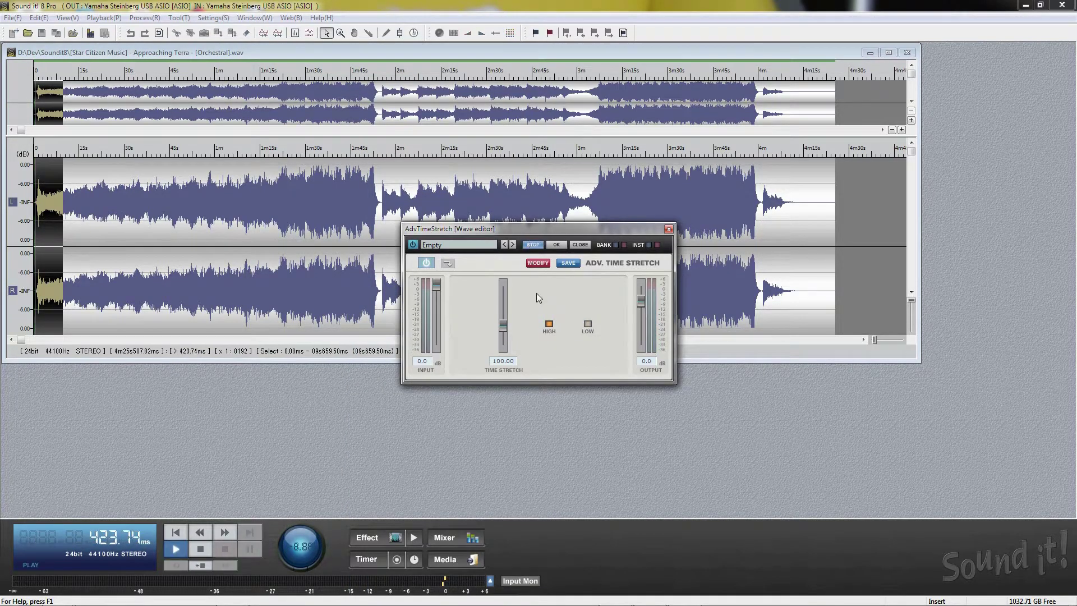
text(150)
key(Return)
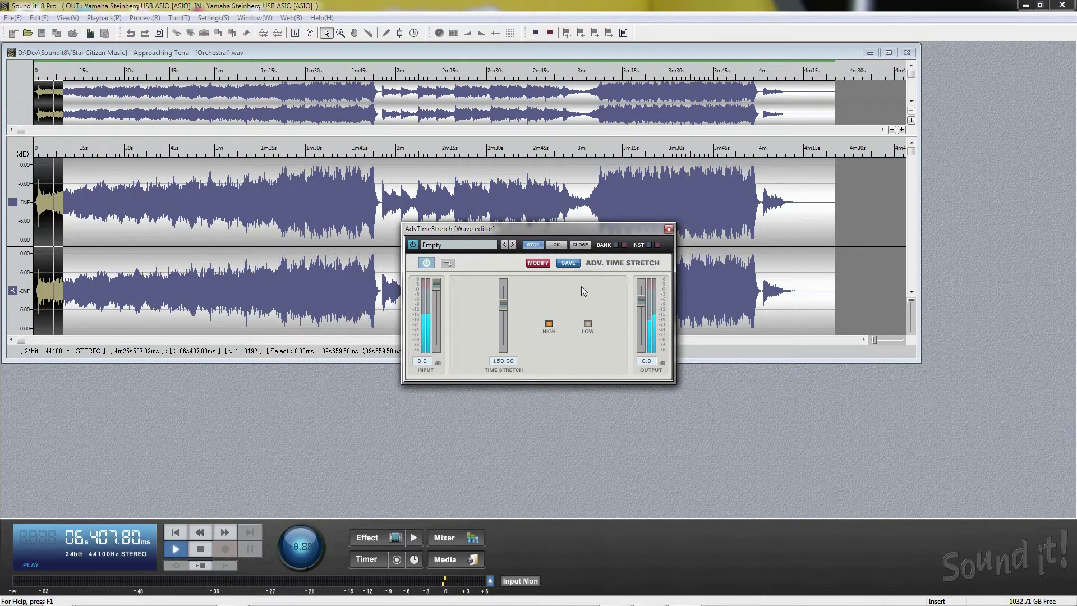
click(534, 246)
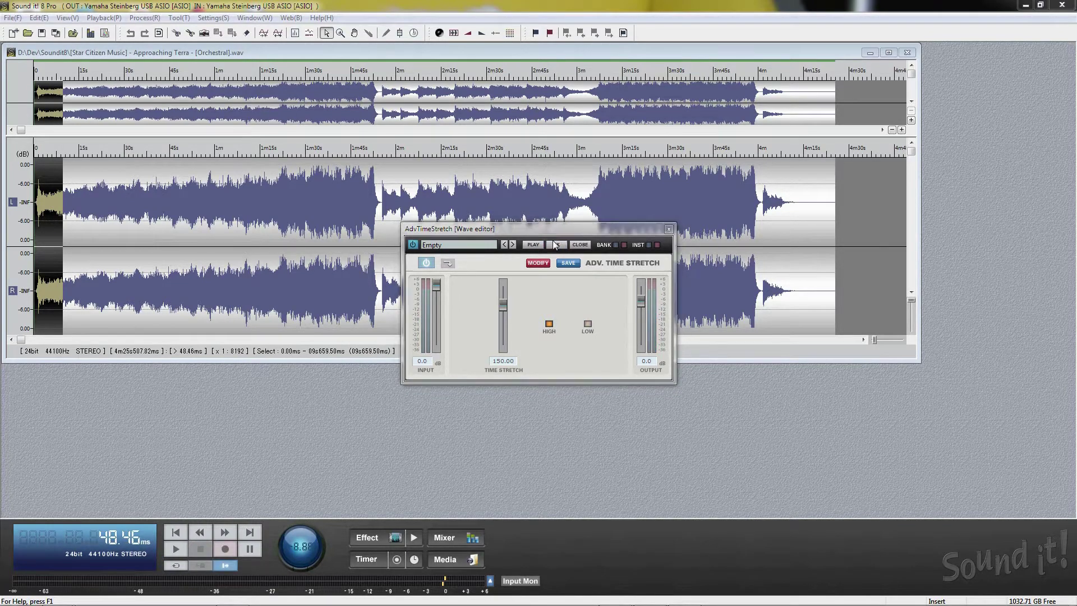
click(555, 244)
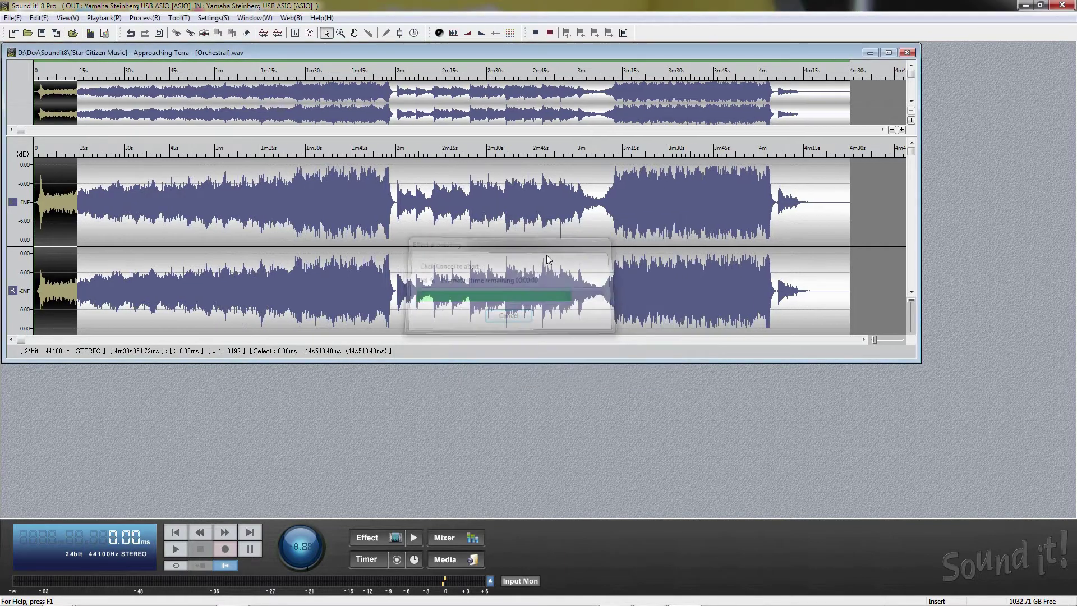
- Examine the controls of the time and pitch effects, including AdvTimeComp2, AdvTimeStretch and PitchTime, without applying any
click(389, 539)
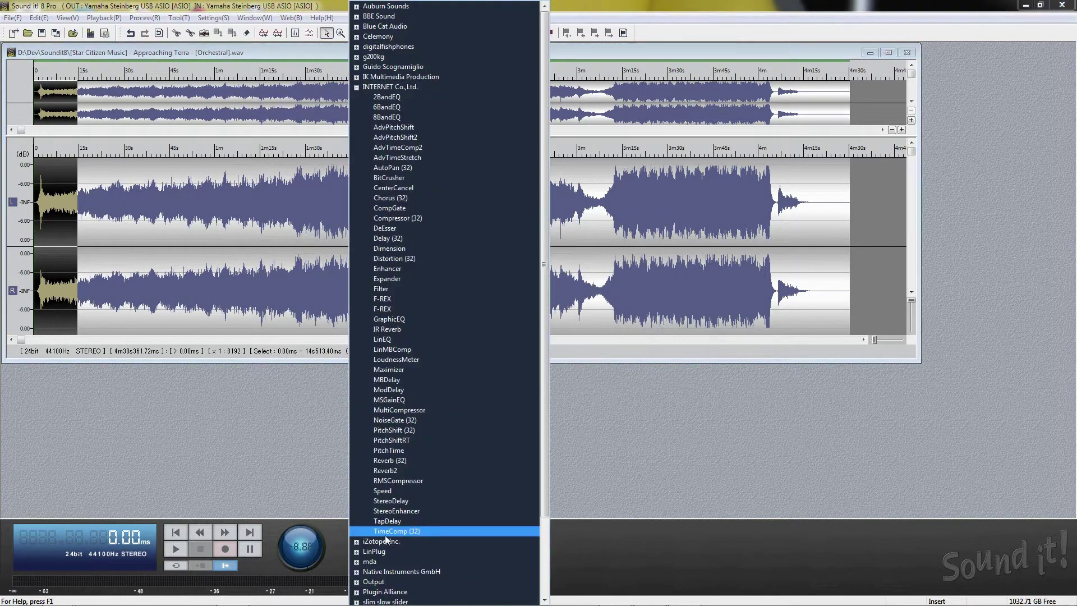
click(408, 147)
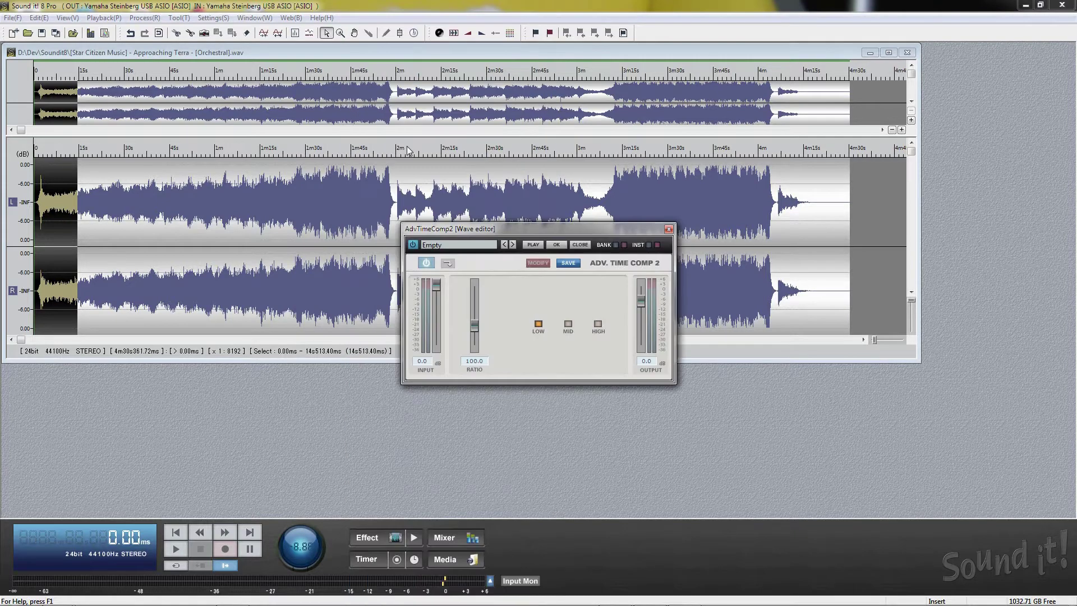
click(669, 230)
click(377, 536)
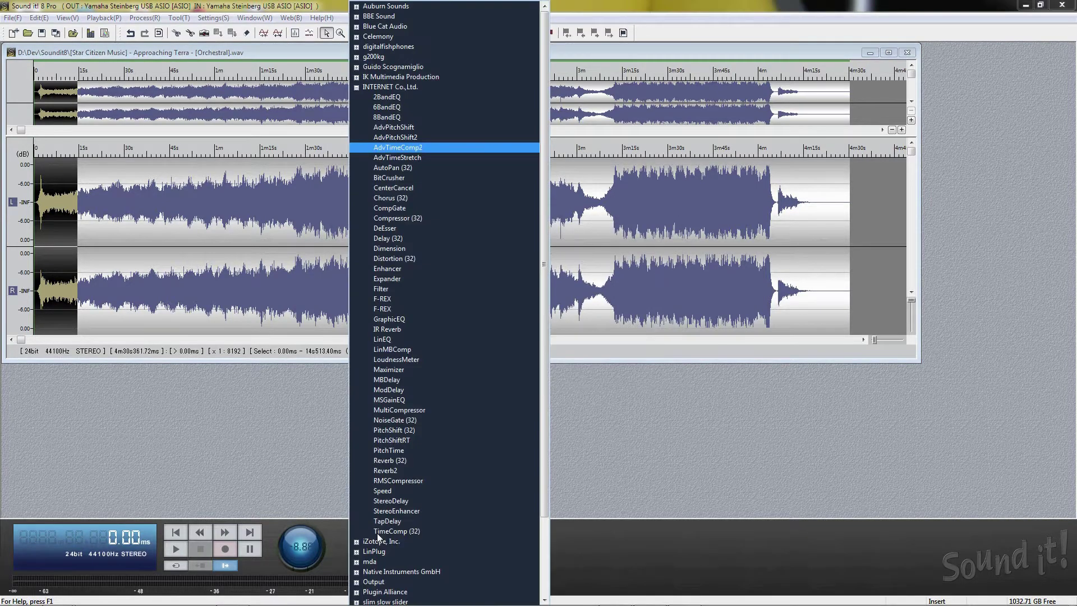
click(423, 158)
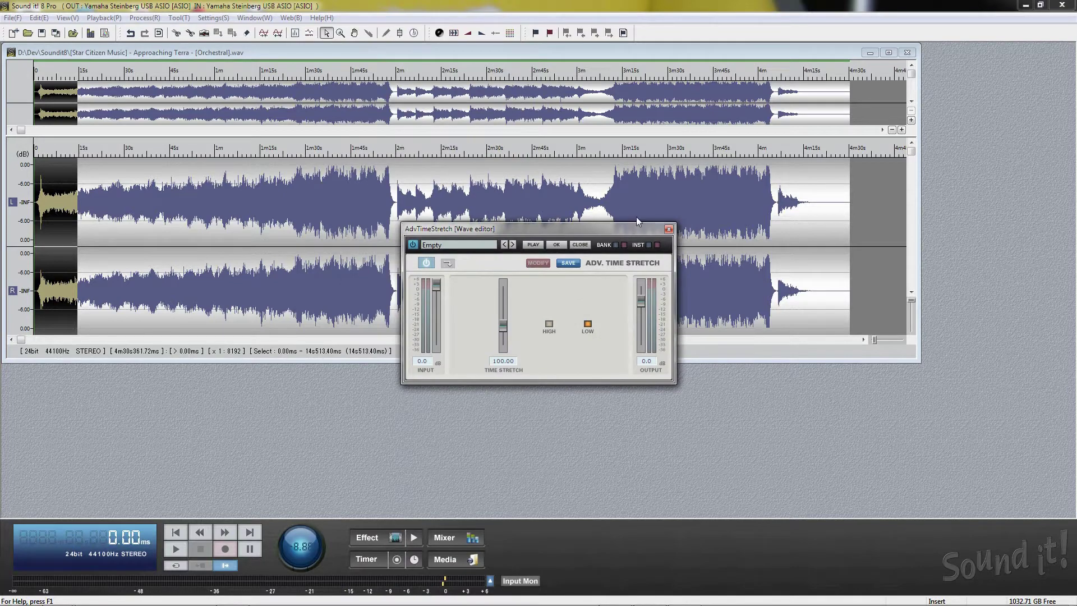
click(669, 229)
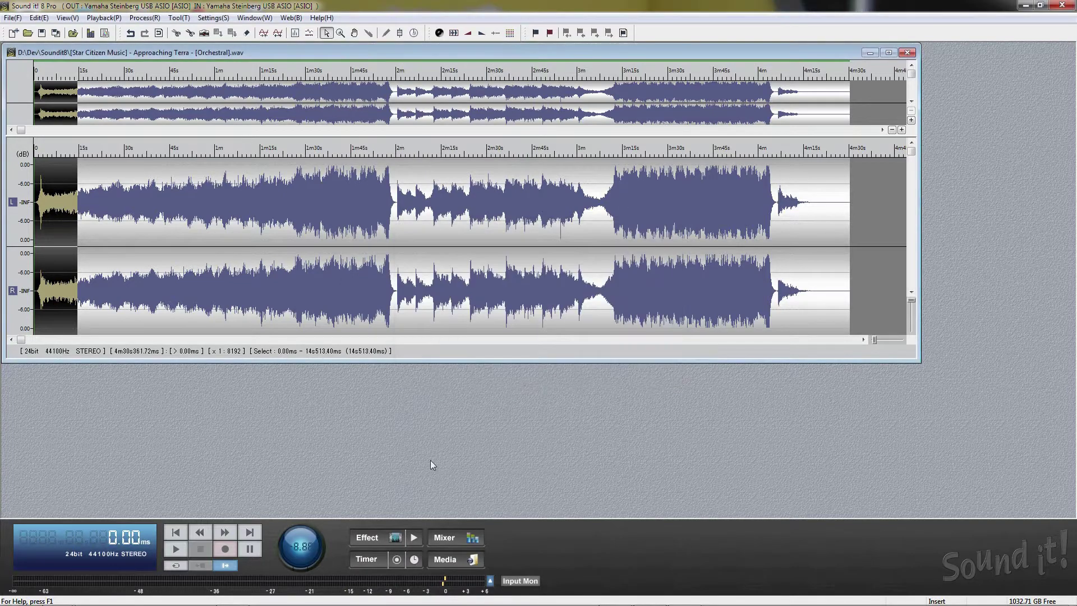
click(377, 535)
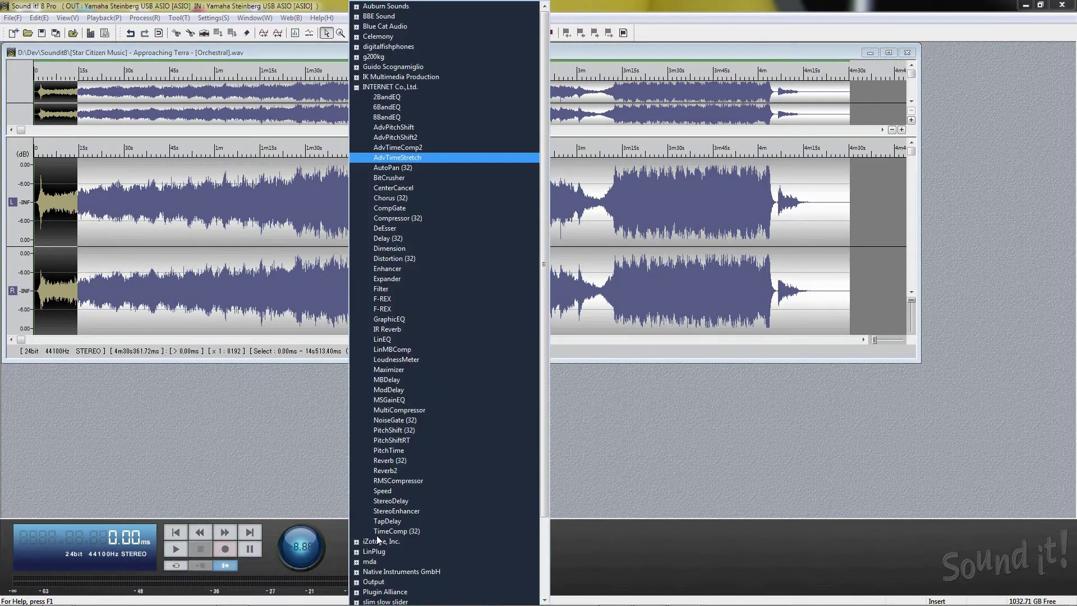
click(401, 451)
click(579, 333)
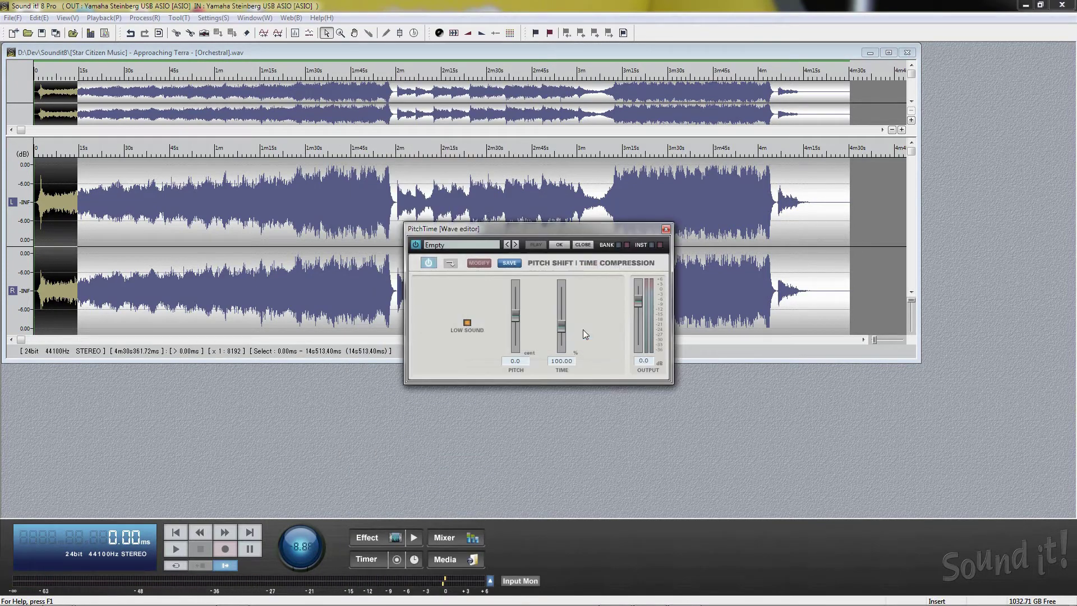
click(665, 230)
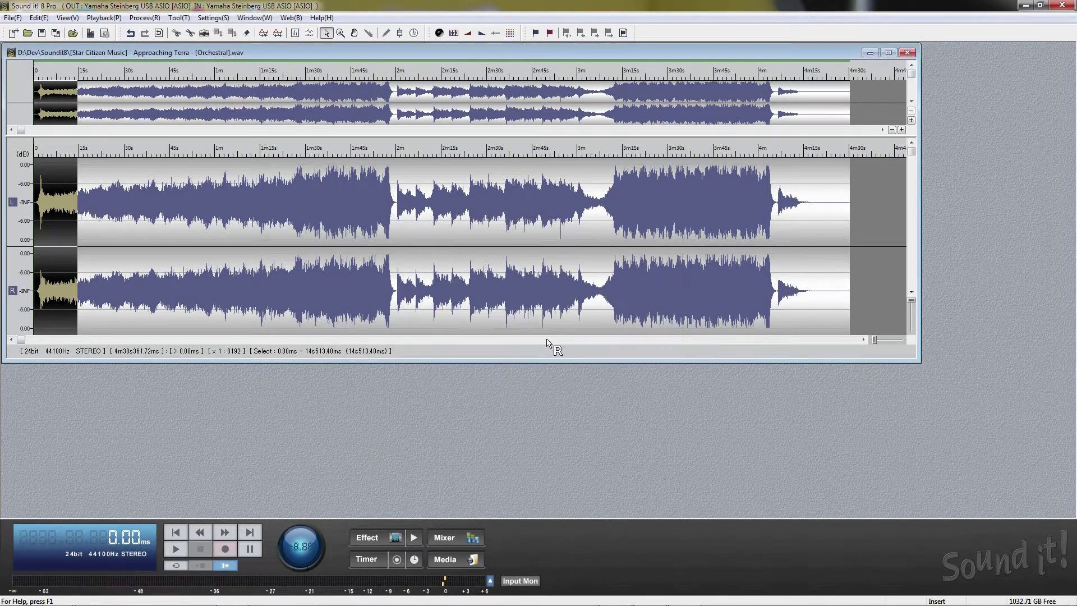
click(372, 534)
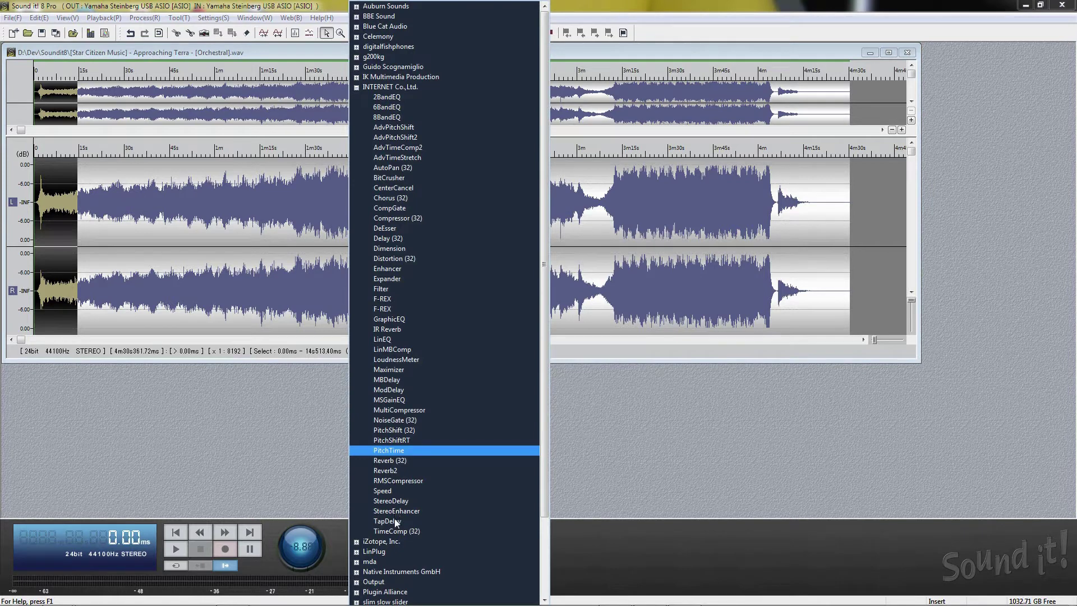
click(393, 528)
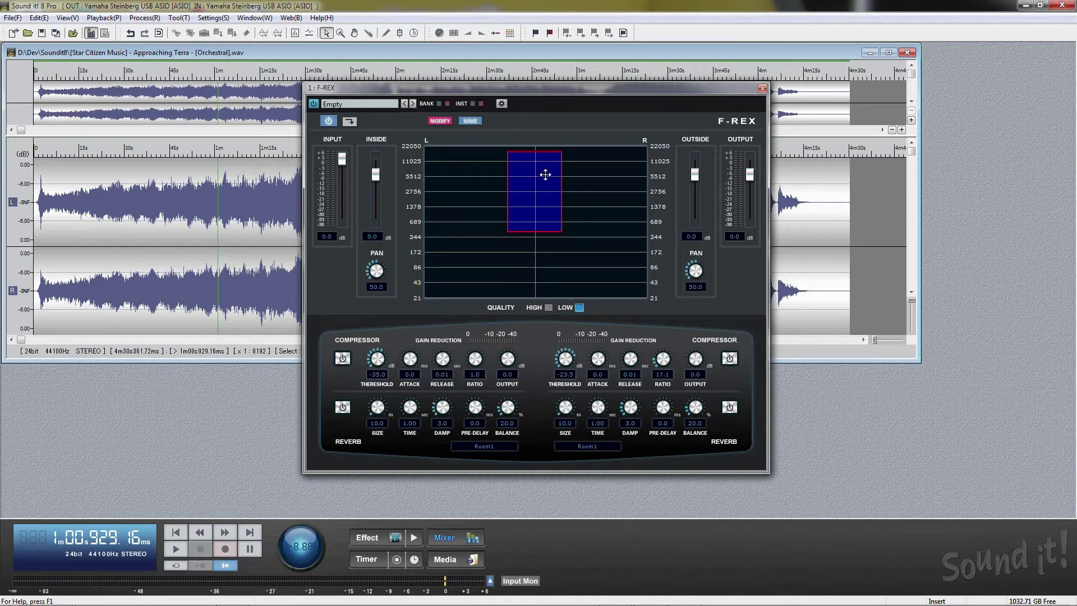
- Play the track, narrow the F-REX region around the stereo center and set the inside pan to 54.0
click(178, 542)
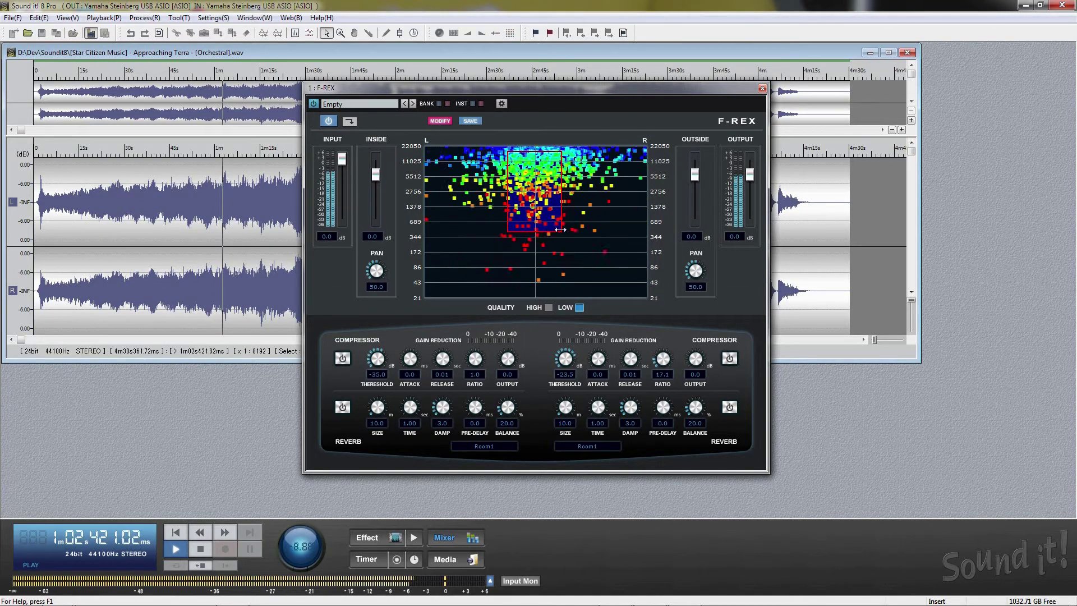
drag(556, 220, 581, 232)
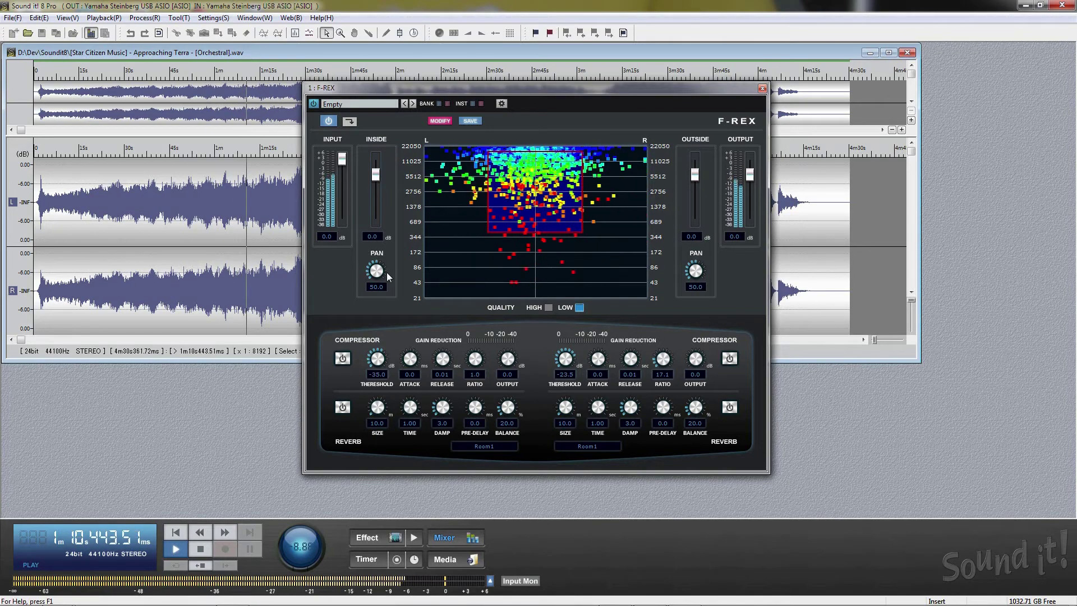
mouse_move(377, 271)
mouse_down()
mouse_move(377, 292)
mouse_move(377, 236)
mouse_move(376, 270)
mouse_up()
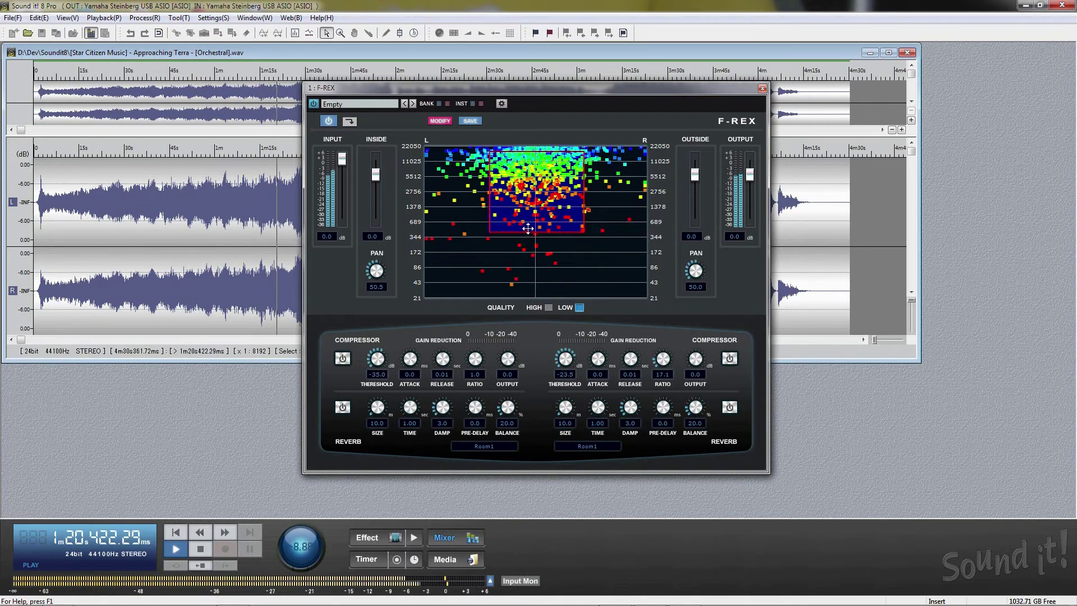
drag(580, 238, 555, 233)
mouse_move(377, 270)
mouse_down()
mouse_move(377, 293)
mouse_move(377, 229)
mouse_move(377, 267)
mouse_up()
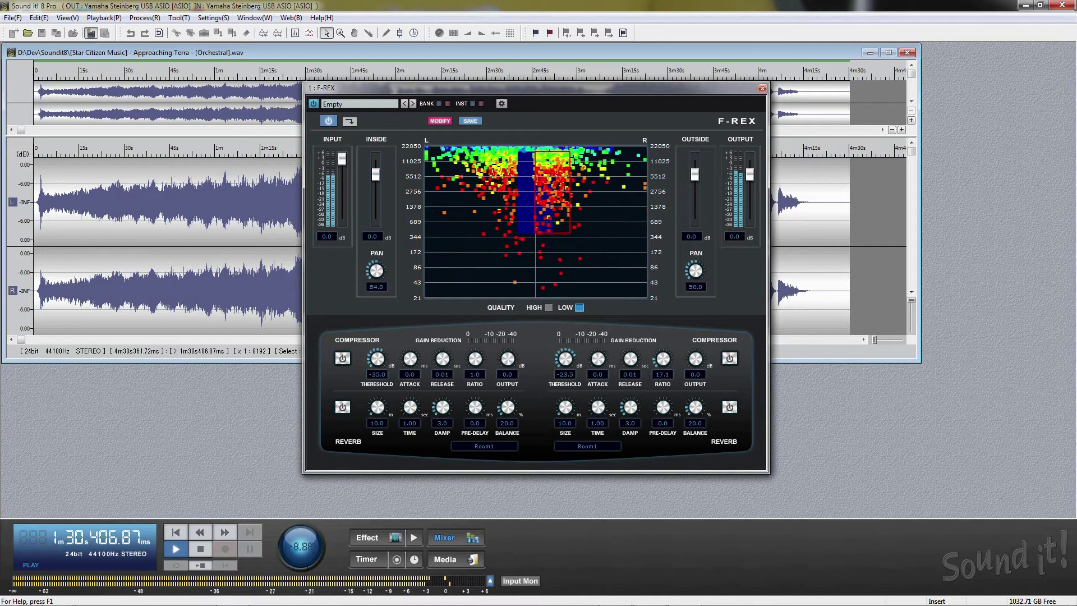
- Lower the F-REX inside level to -2.1 dB and the outside level to -0.9 dB
mouse_move(376, 174)
mouse_down()
mouse_move(376, 201)
mouse_move(376, 184)
mouse_up()
mouse_move(696, 174)
mouse_down()
mouse_move(698, 201)
mouse_move(696, 177)
mouse_up()
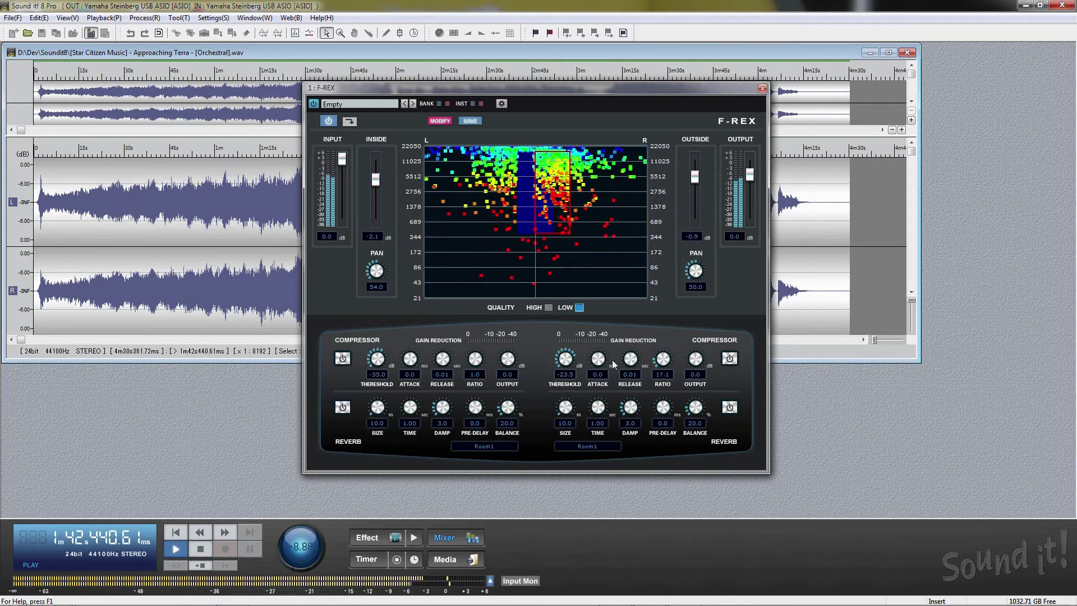
- Compare the F-REX outside compressor on and off, and enable the inside reverb with a higher balance
click(730, 359)
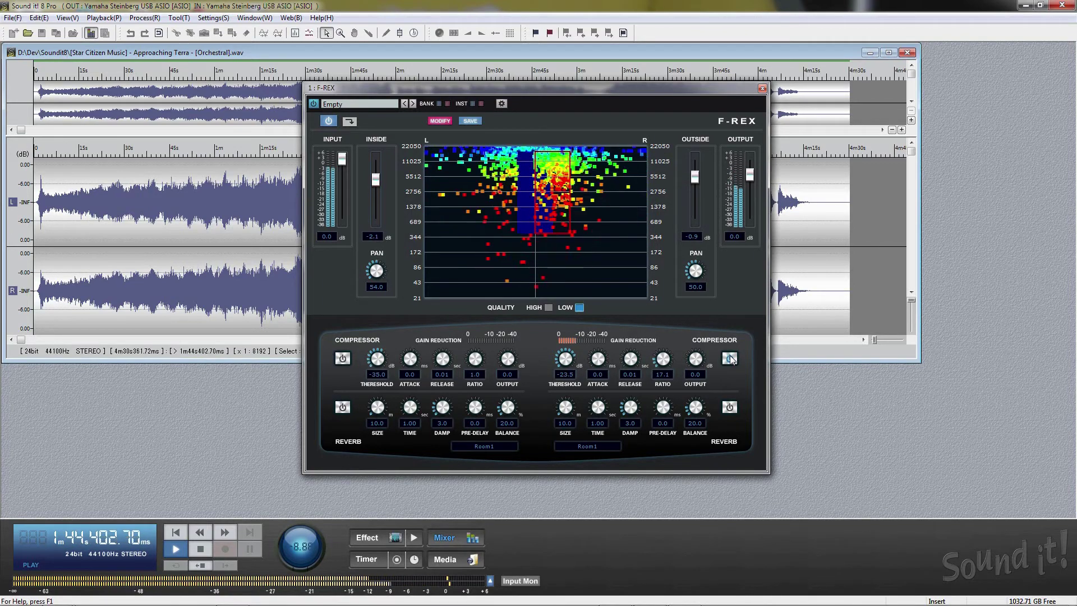
click(730, 359)
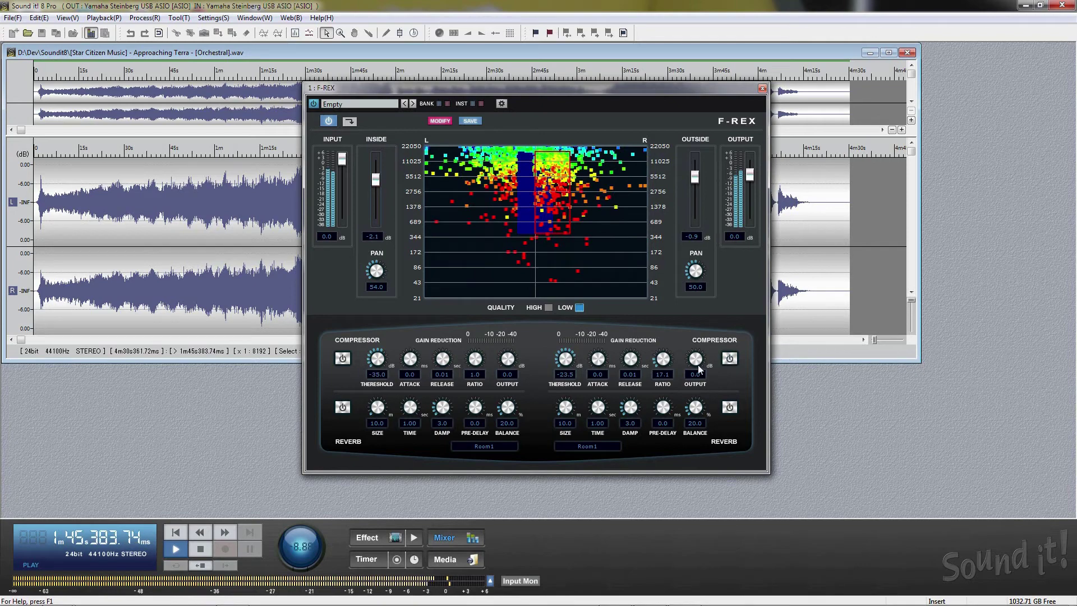
click(343, 408)
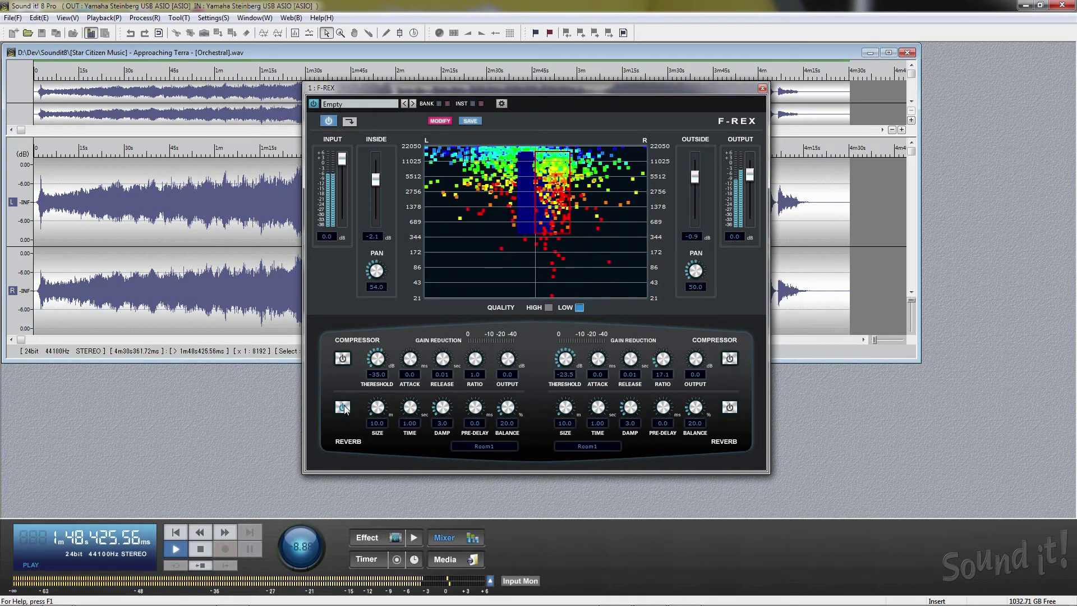
drag(509, 411, 508, 370)
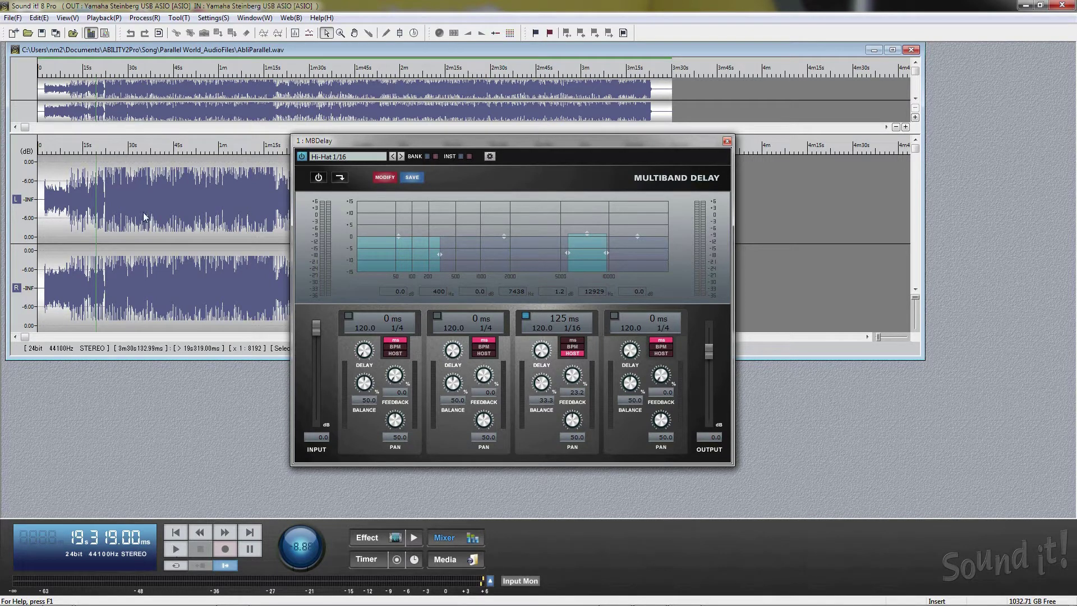
- Play AbliParallel.wav and switch the MBDelay processing with the Hi-Hat 1/16 preset on, off and on again to compare the sound
click(177, 550)
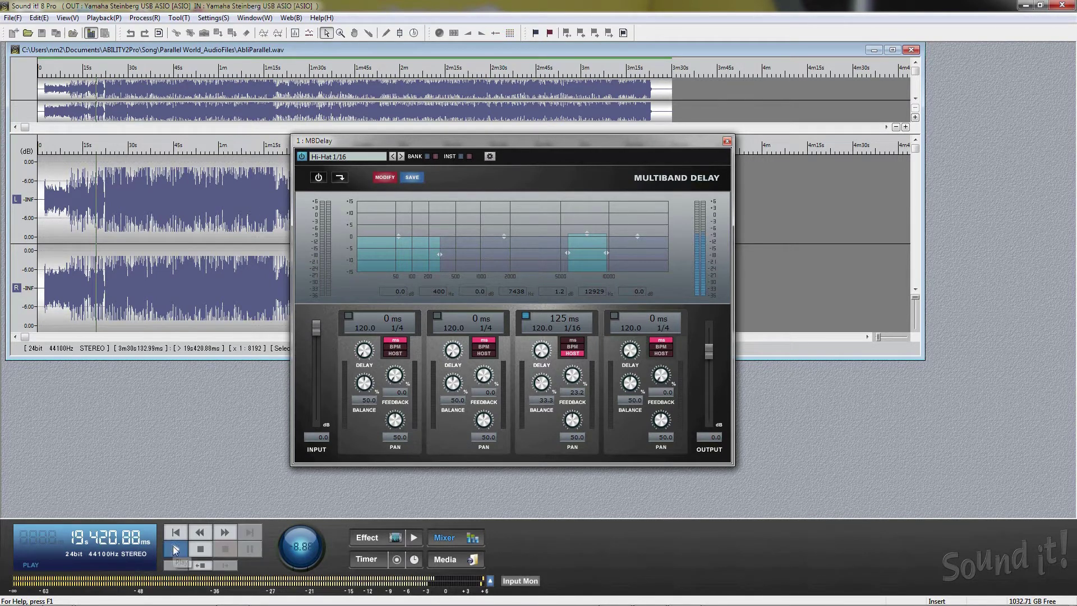
click(318, 178)
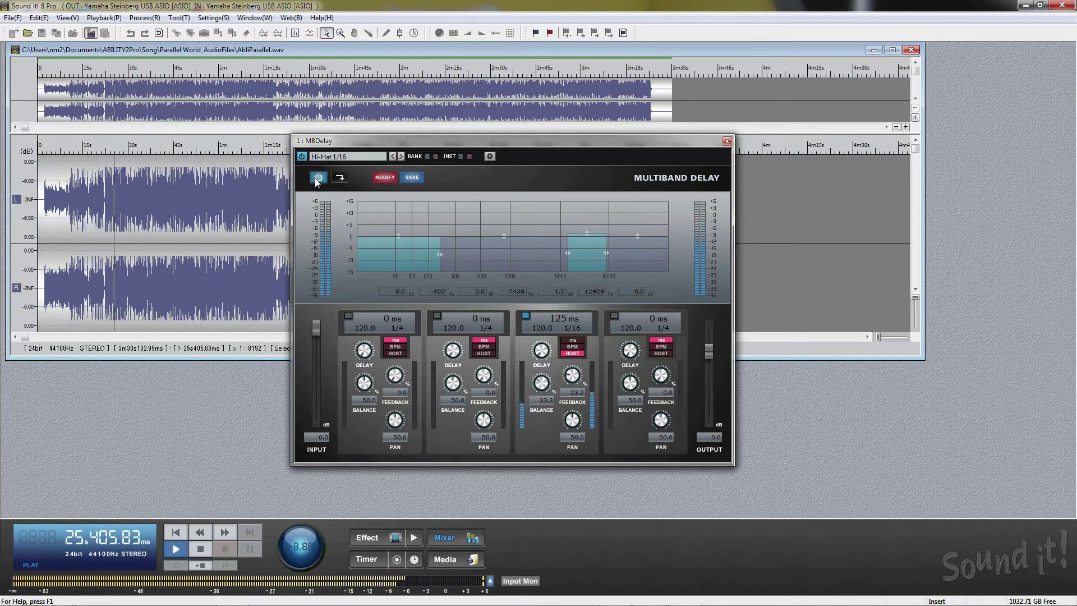
click(318, 178)
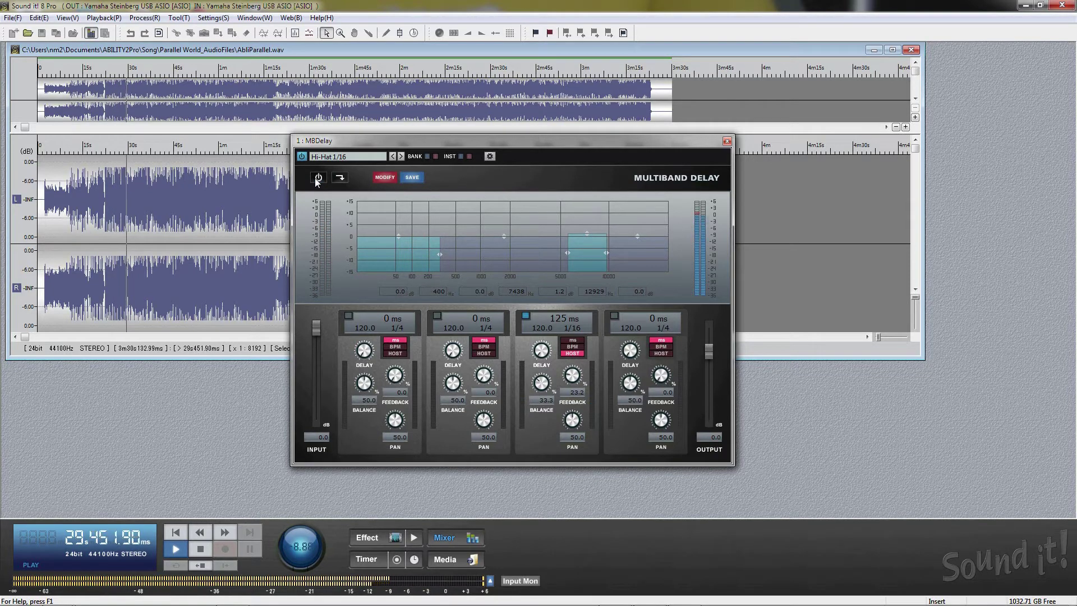
click(316, 179)
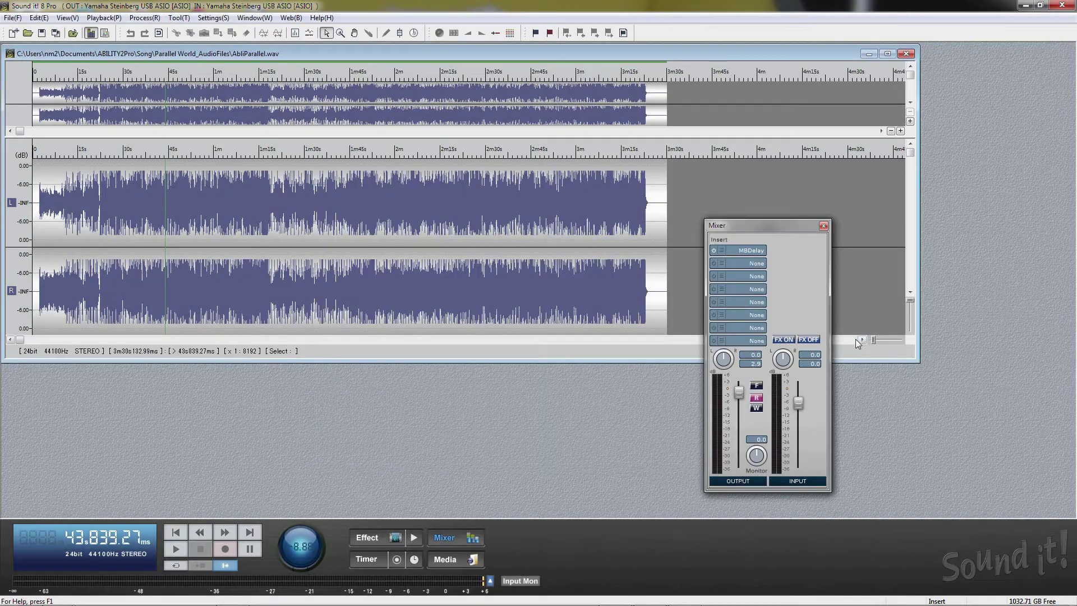
- Redraw a short stretch of the left channel's waveform by hand at sample level with the Pencil tool
drag(874, 338, 899, 341)
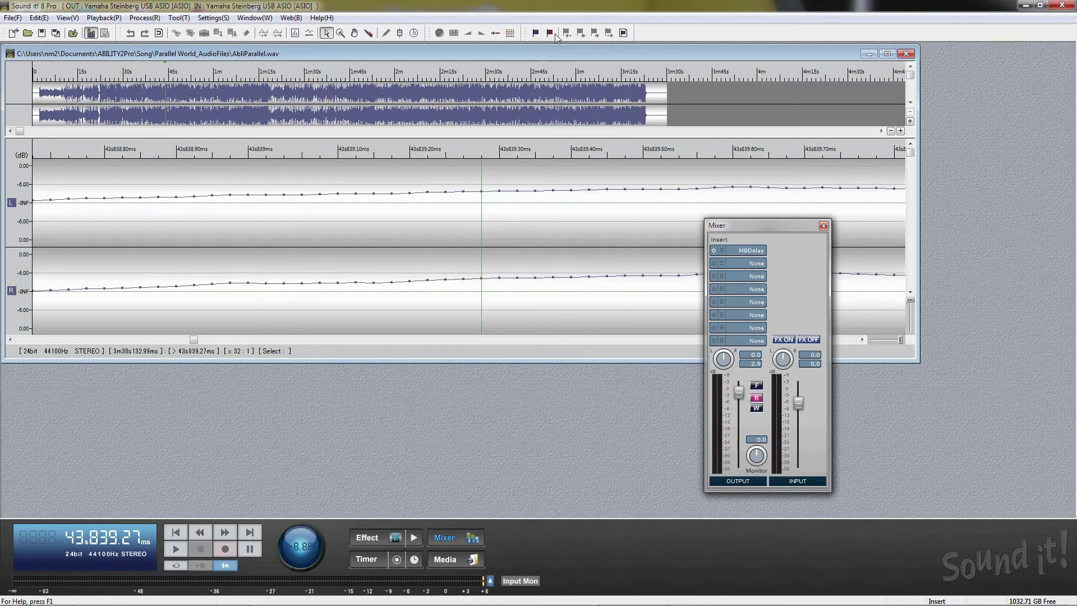
click(369, 33)
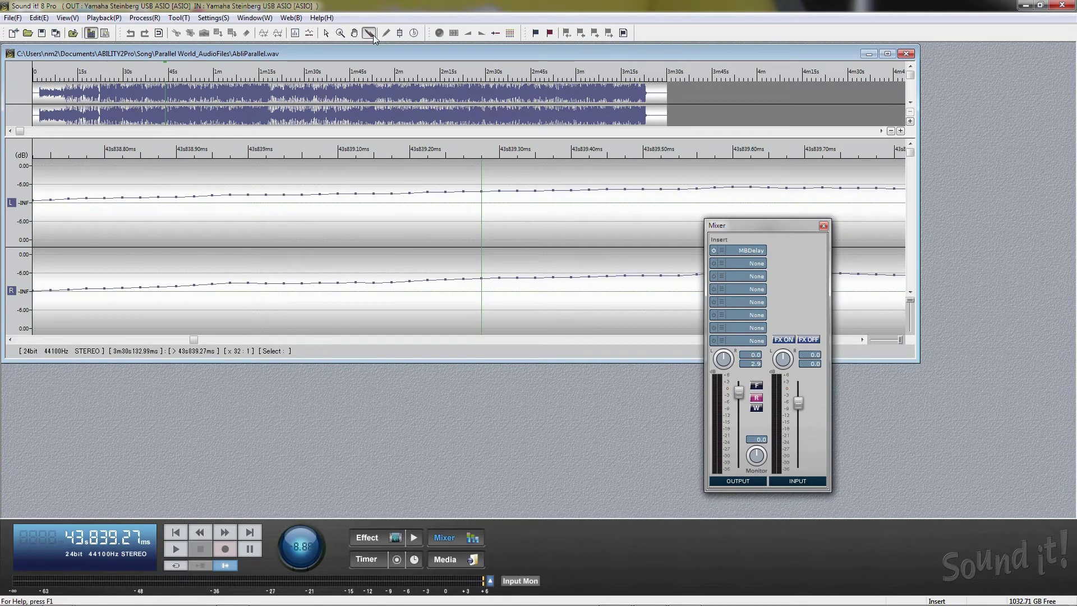
click(446, 181)
mouse_move(446, 181)
mouse_down()
mouse_move(491, 209)
mouse_move(557, 181)
mouse_up()
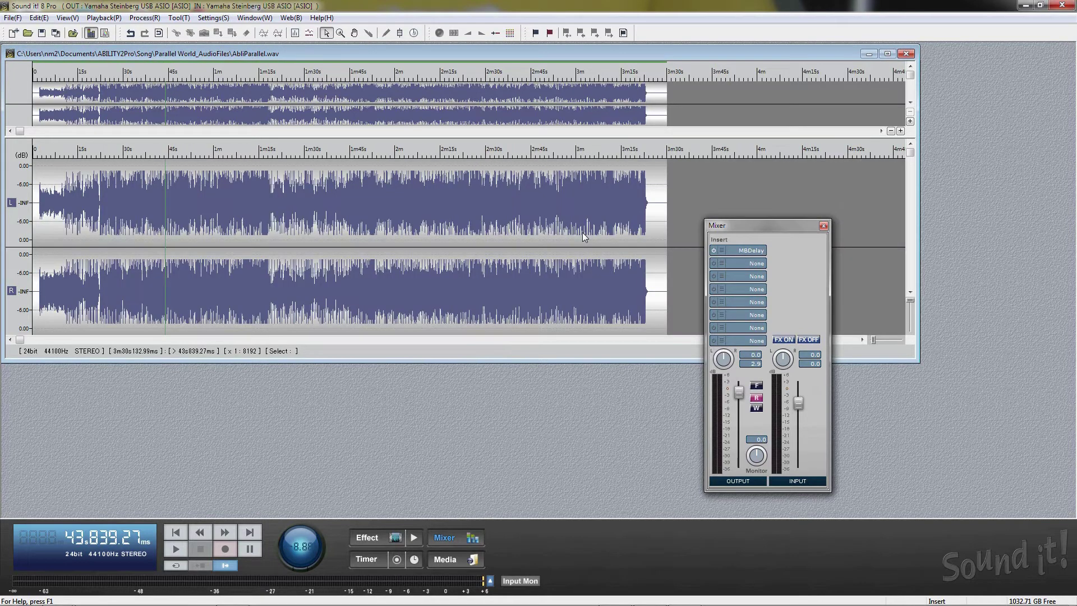
- Change the waveform ruler's units to samples and finally to beats
right_click(523, 152)
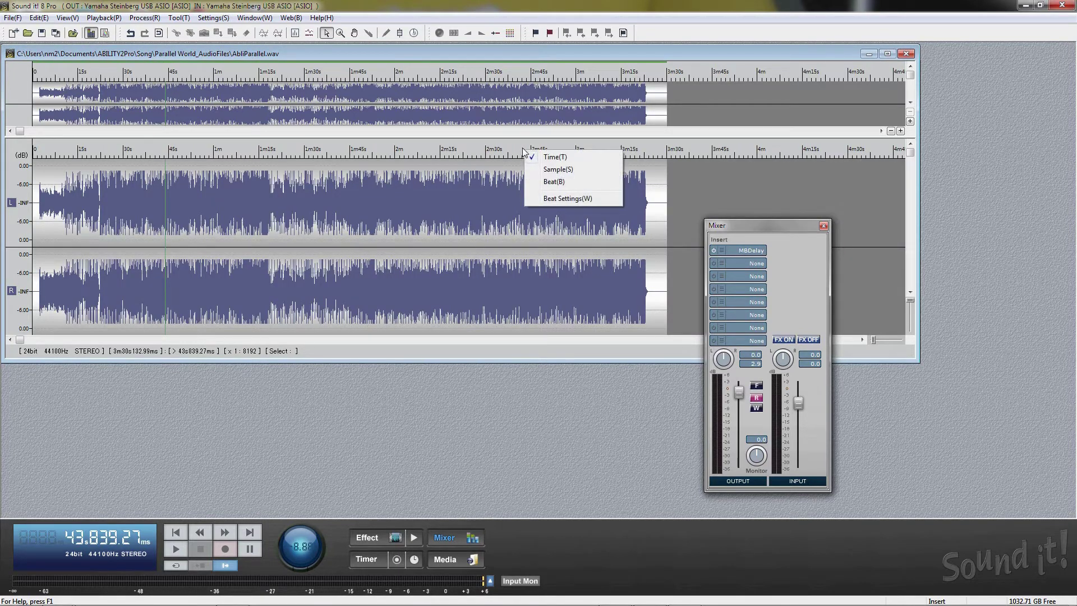
click(551, 170)
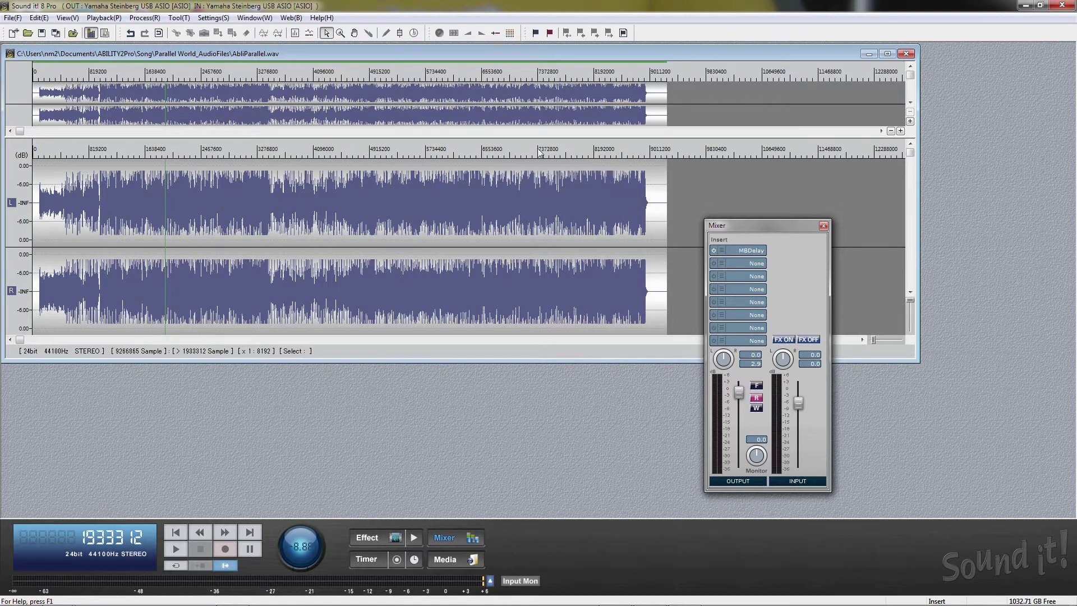
right_click(538, 151)
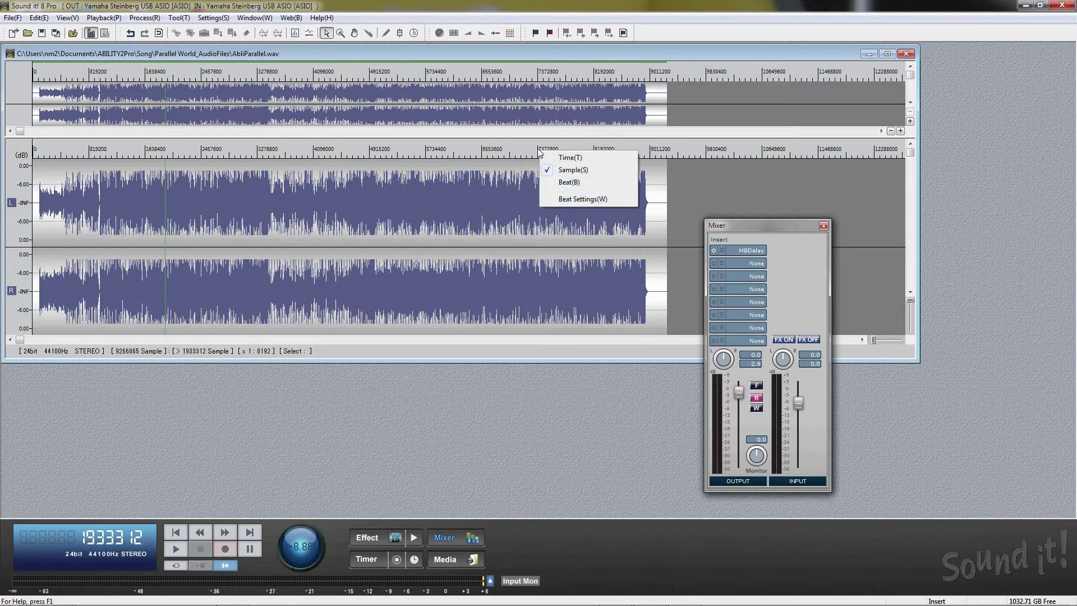
click(564, 183)
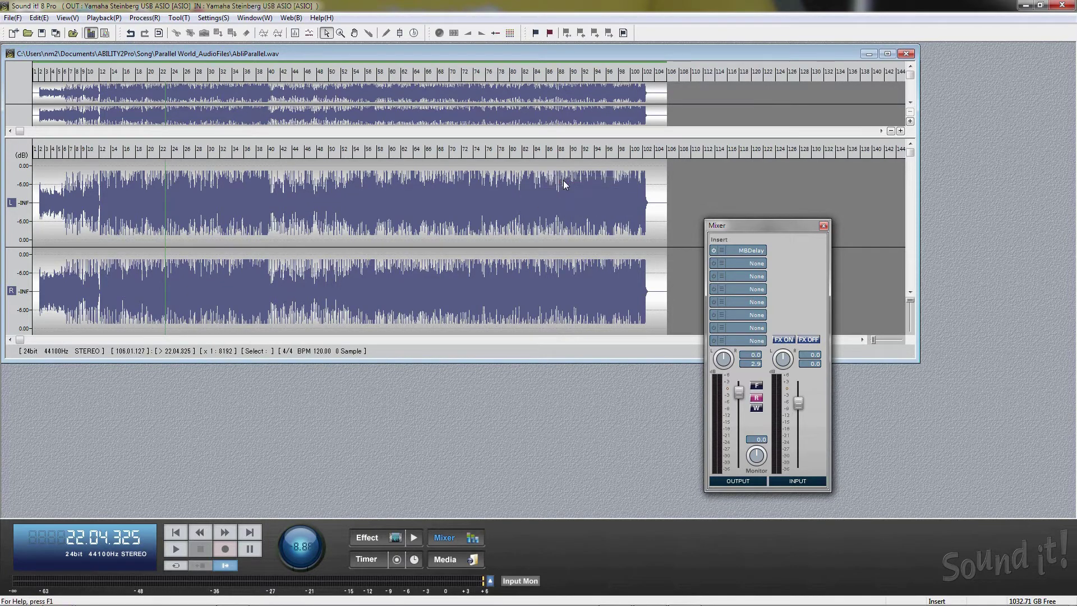
- Set the ruler's beat settings to 140 BPM with a start offset of 10000 samples
right_click(534, 152)
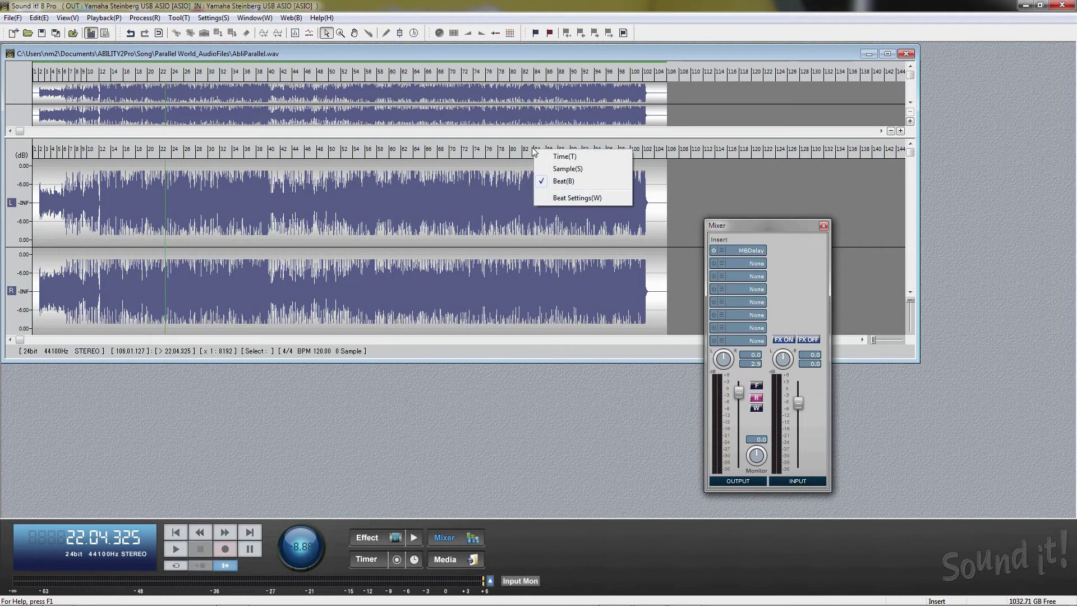
click(572, 198)
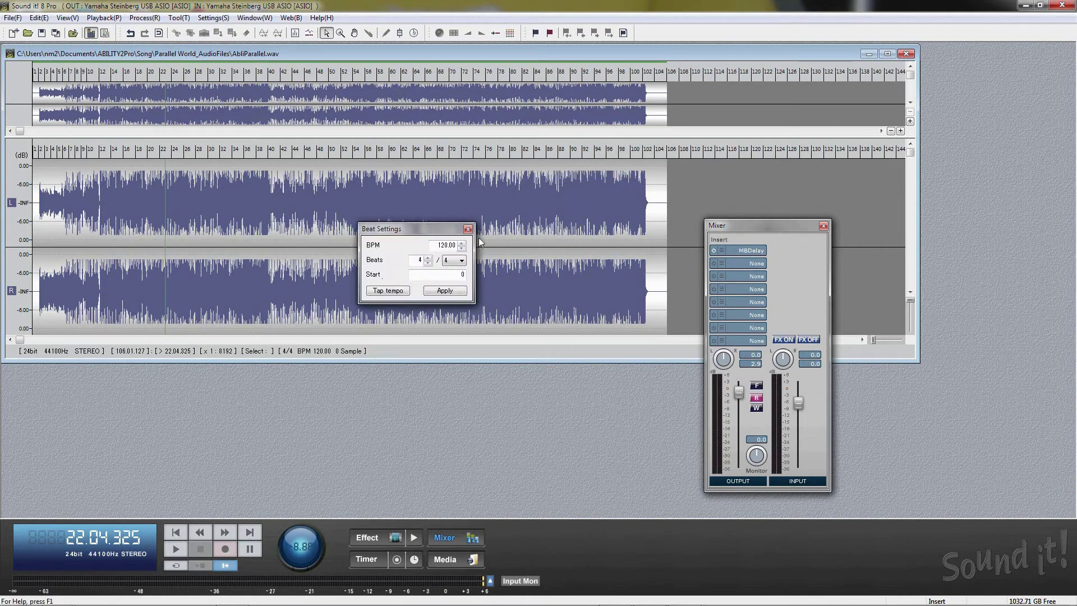
double_click(455, 245)
text(140)
click(459, 275)
text(10000)
key(Return)
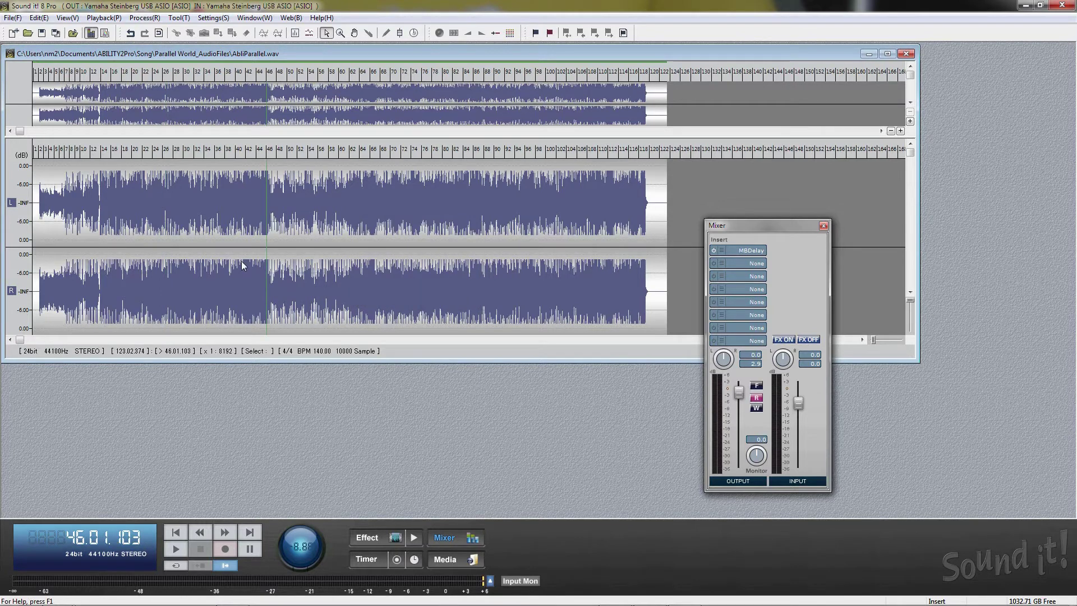
- Move the playback position to measure 24 by entering it in the position counter
click(79, 539)
text(24)
key(Return)
key(Return)
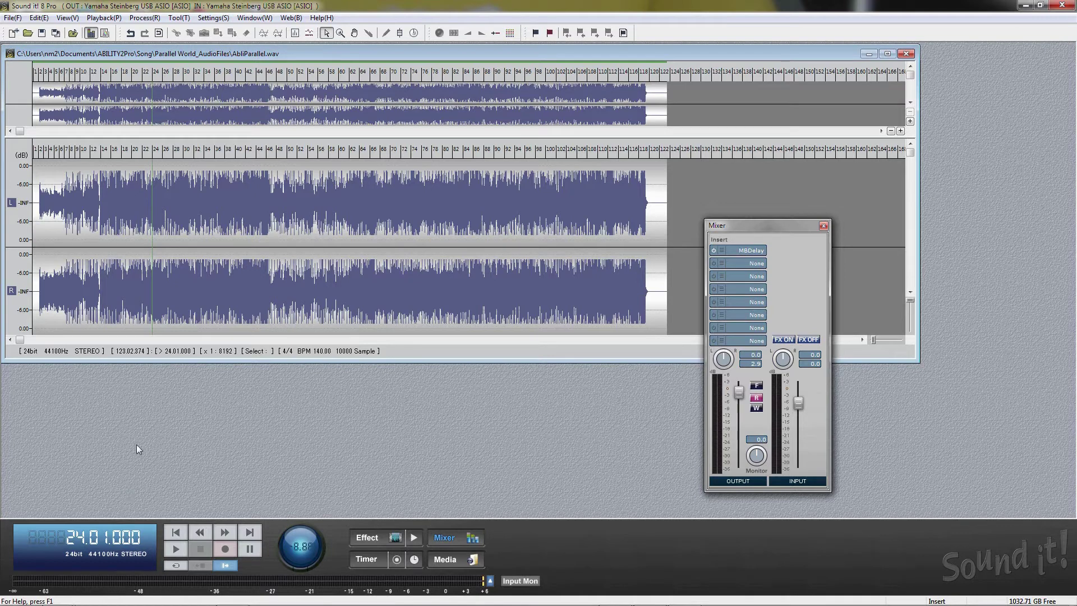
- Switch the ruler back to time units and enter 0 s 800 ms as the playback position in the counter
right_click(304, 156)
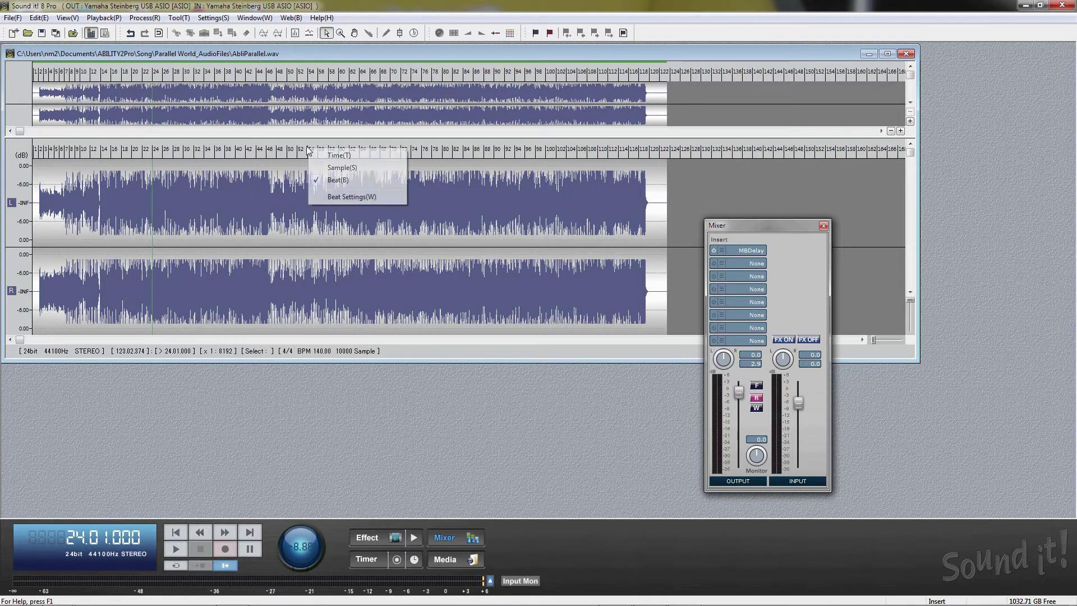
click(337, 152)
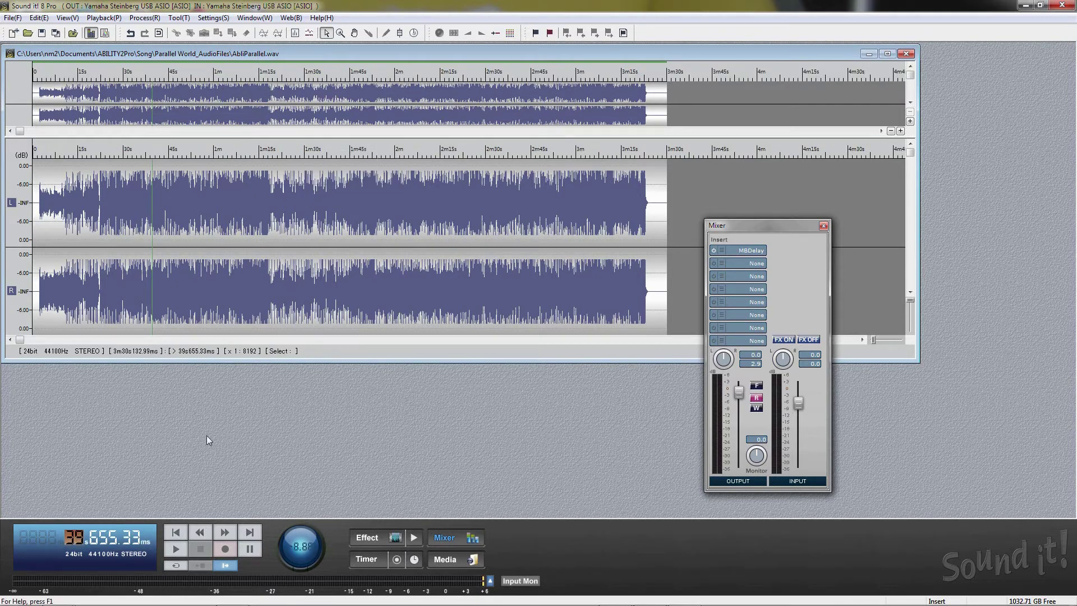
text(00)
key(Tab)
text(800)
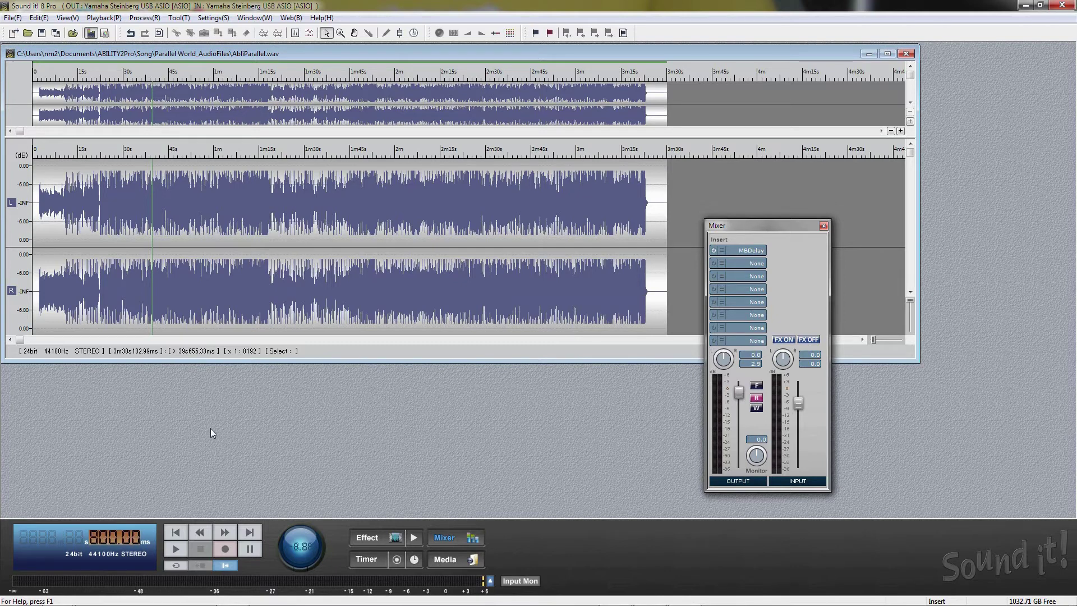
key(Return)
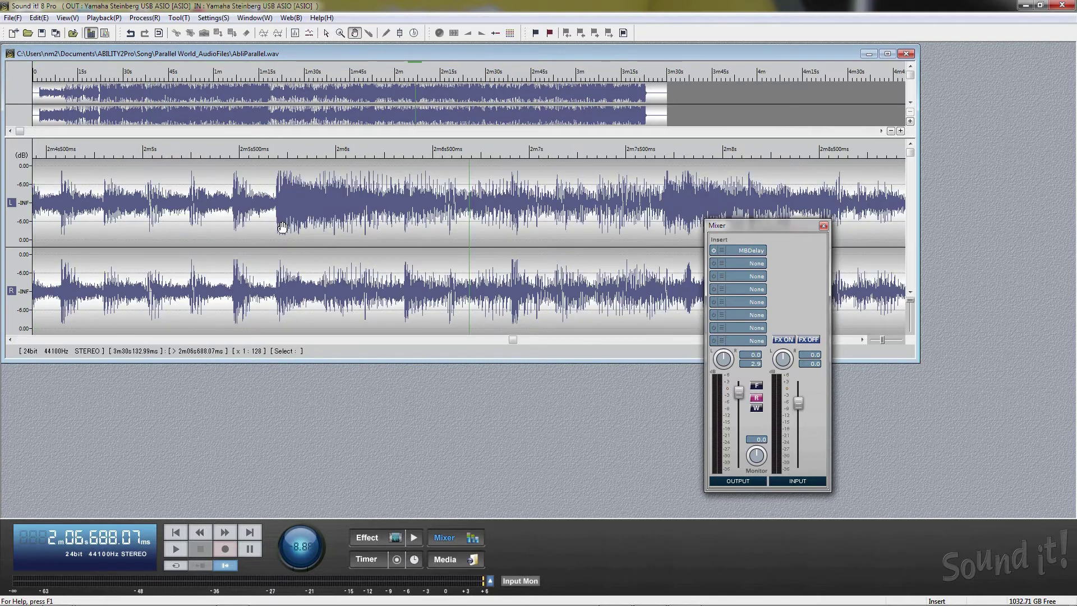
- Select the passage from about 2m03.5s to 2m08.8s on both channels of the detailed waveform
drag(508, 256, 108, 236)
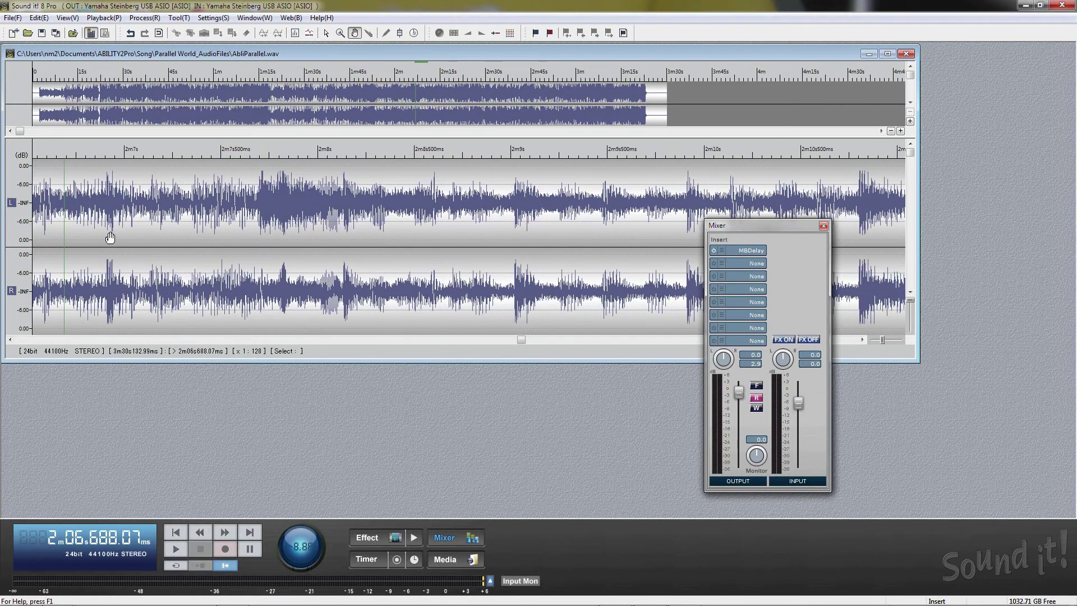
drag(584, 240, 751, 264)
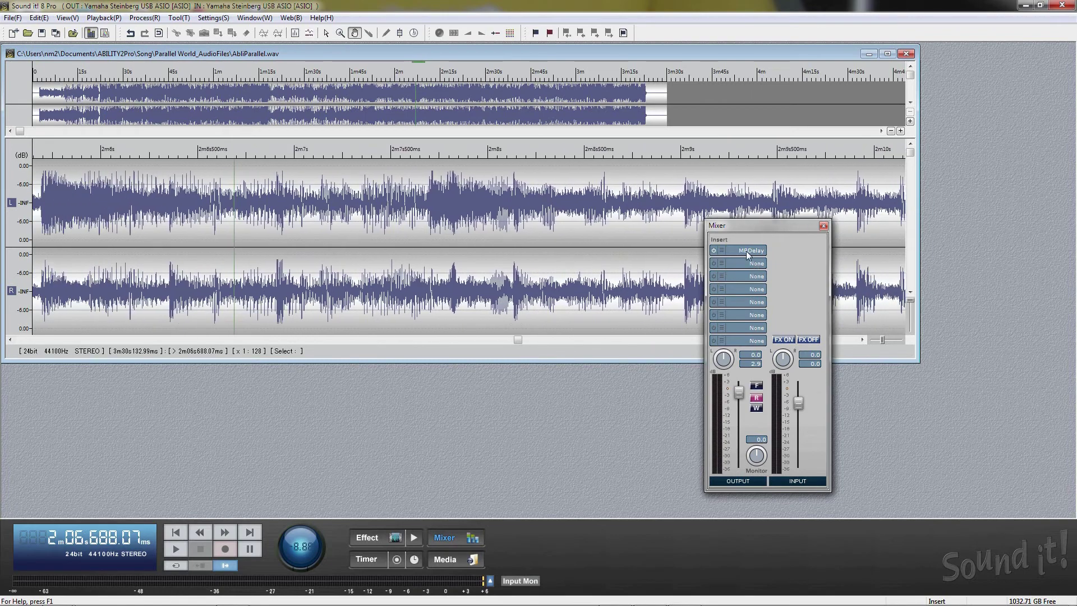
click(901, 131)
click(901, 131)
drag(726, 116, 350, 102)
drag(784, 99, 487, 114)
click(325, 33)
drag(343, 83, 418, 98)
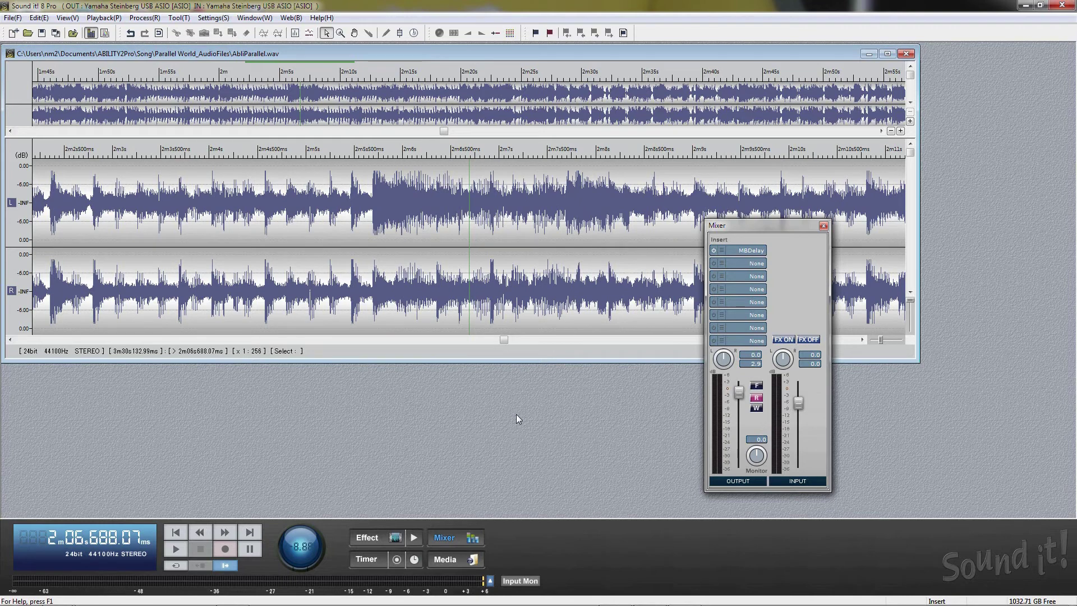
drag(165, 222, 674, 224)
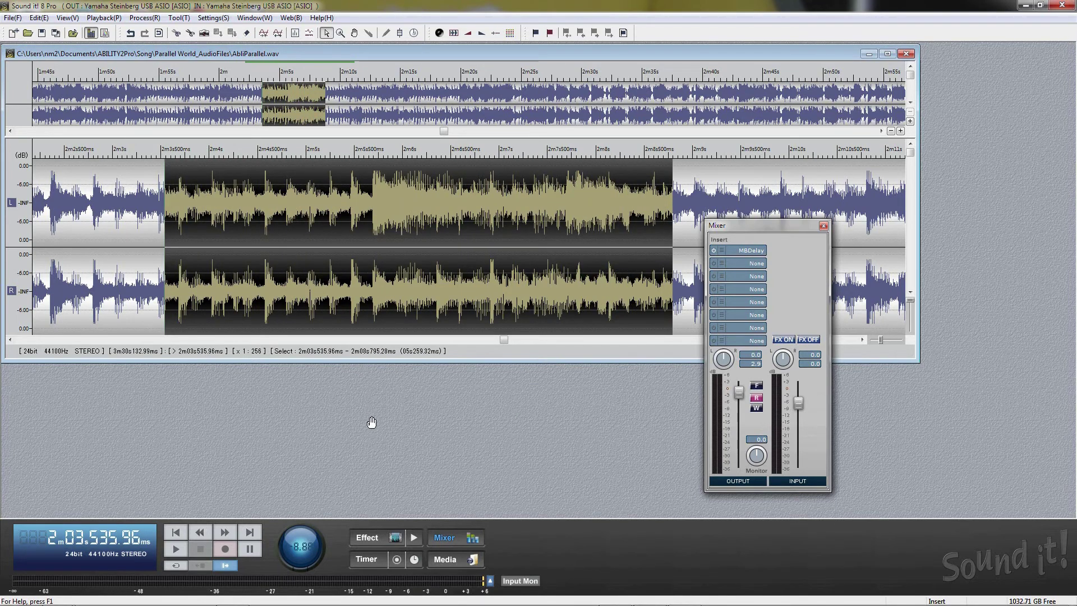